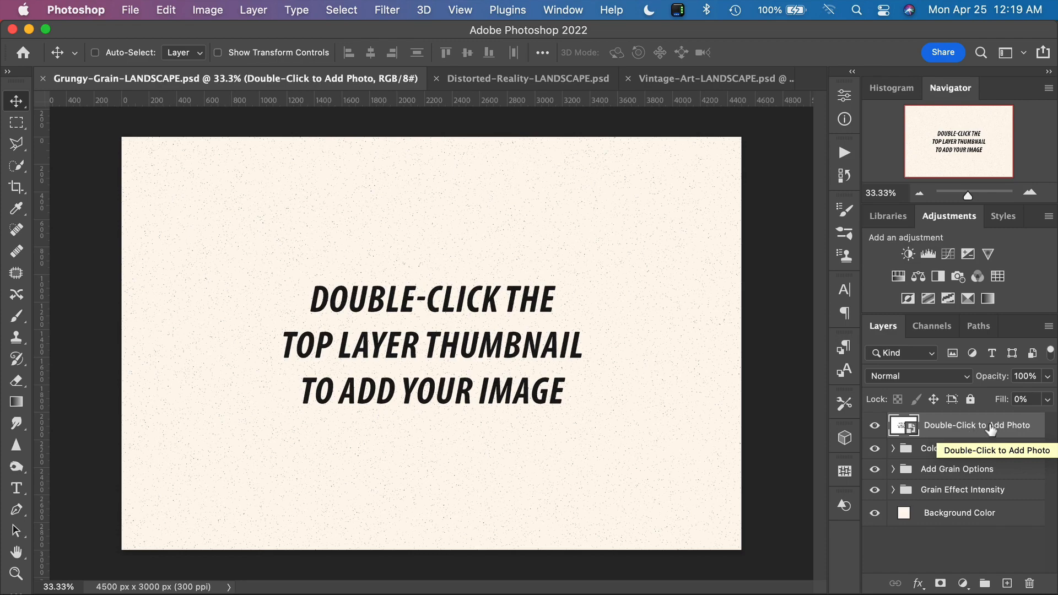
Open the contents of the Double-Click to Add Photo smart object and place the abandoned house photo from Sample Photos as an embedded image.
double_click(901, 426)
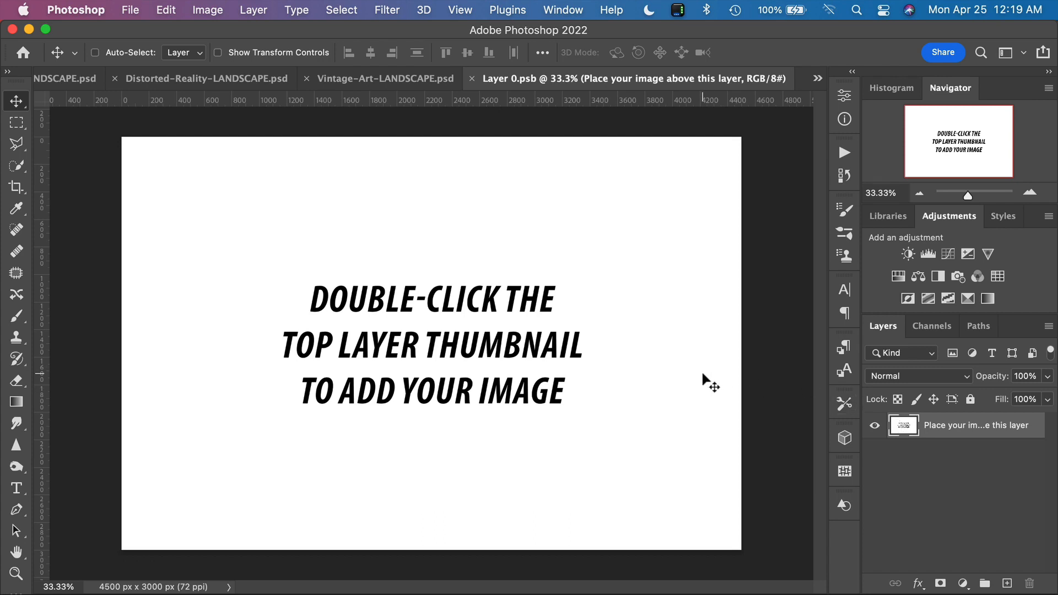
click(126, 12)
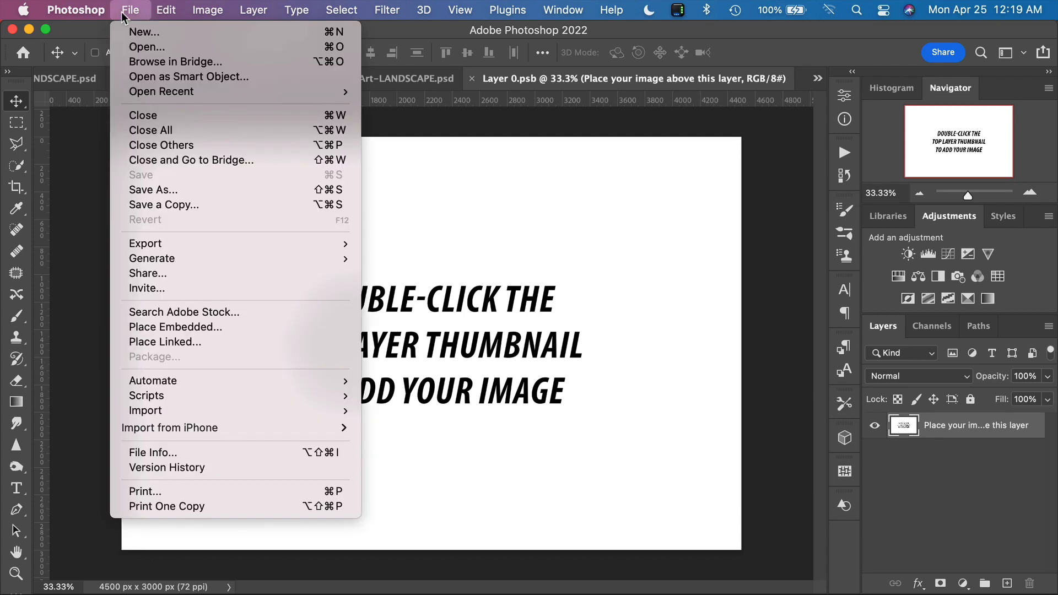
click(236, 329)
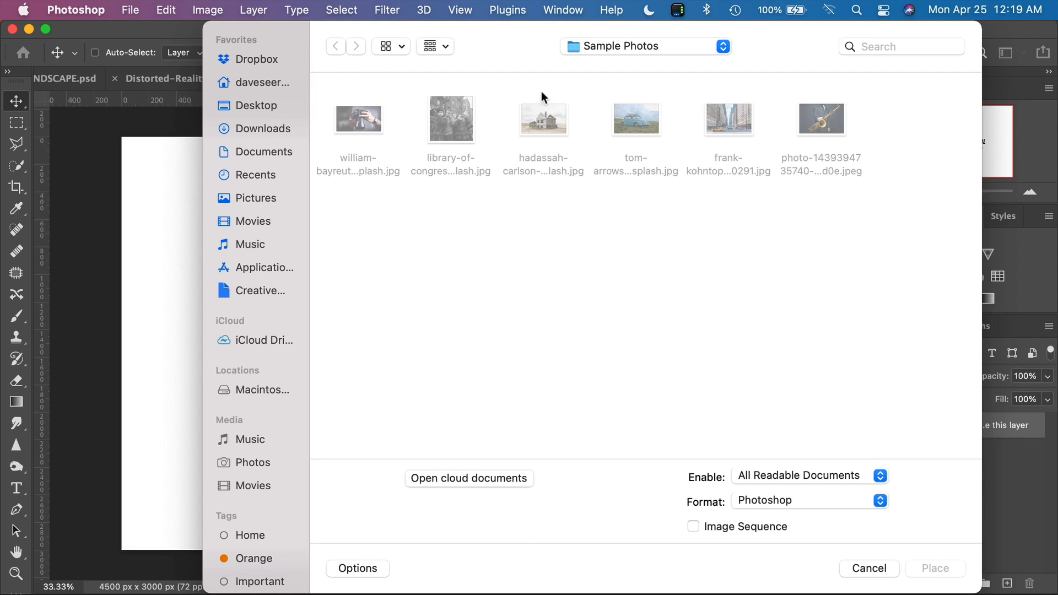
click(545, 124)
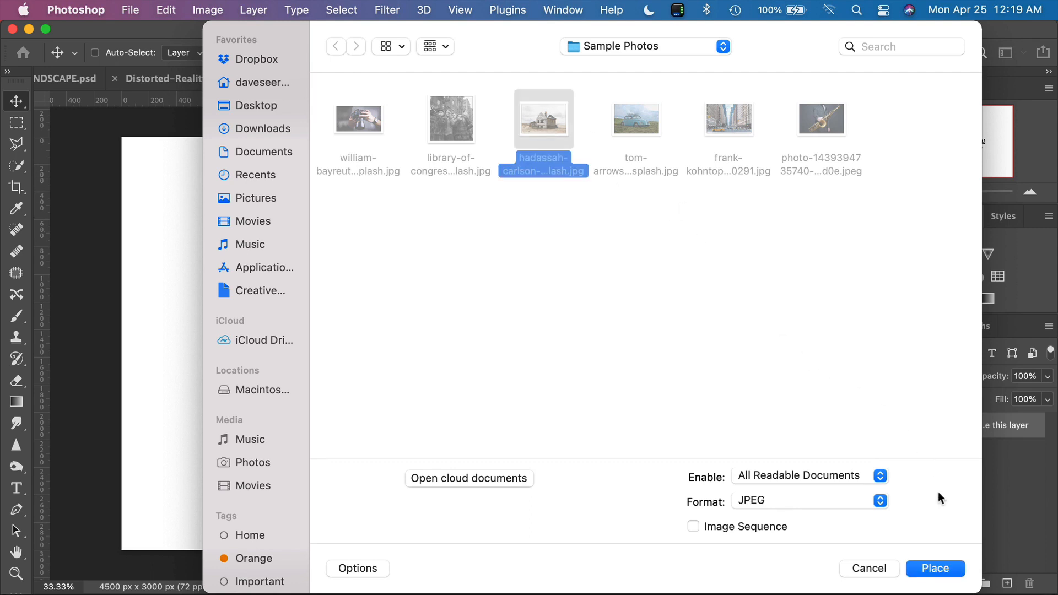
click(935, 569)
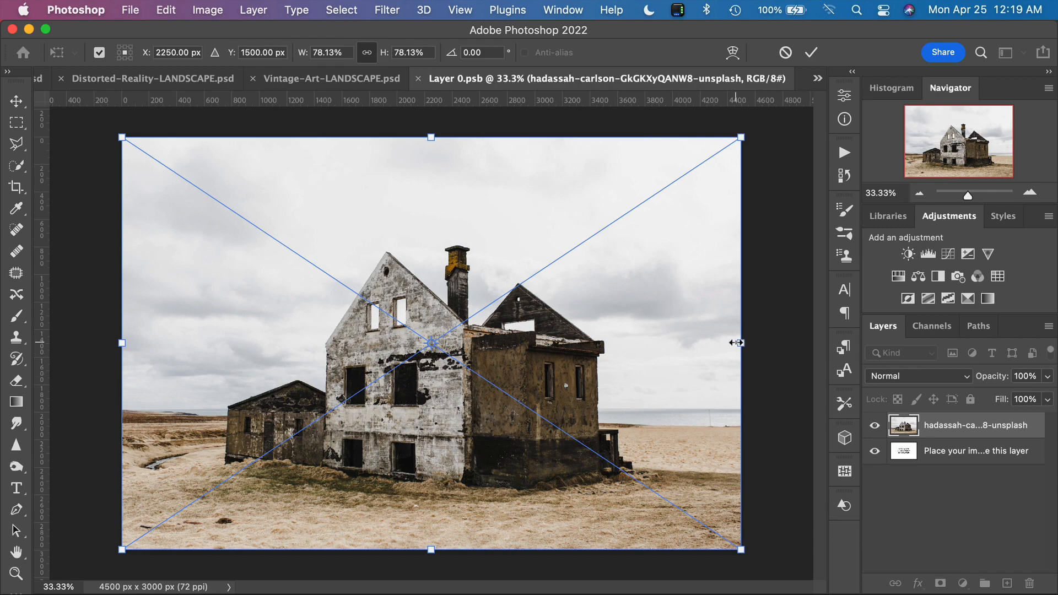
Scale the placed house photo up to about 80.8% so it extends past the canvas on both sides, and commit the transform.
drag(744, 343, 751, 345)
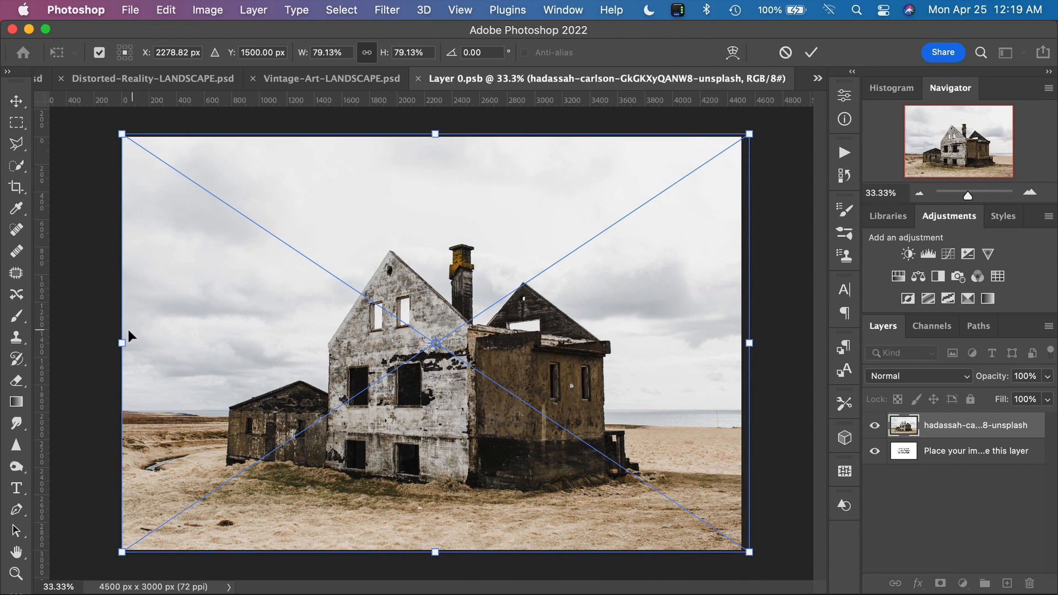
drag(122, 343, 108, 343)
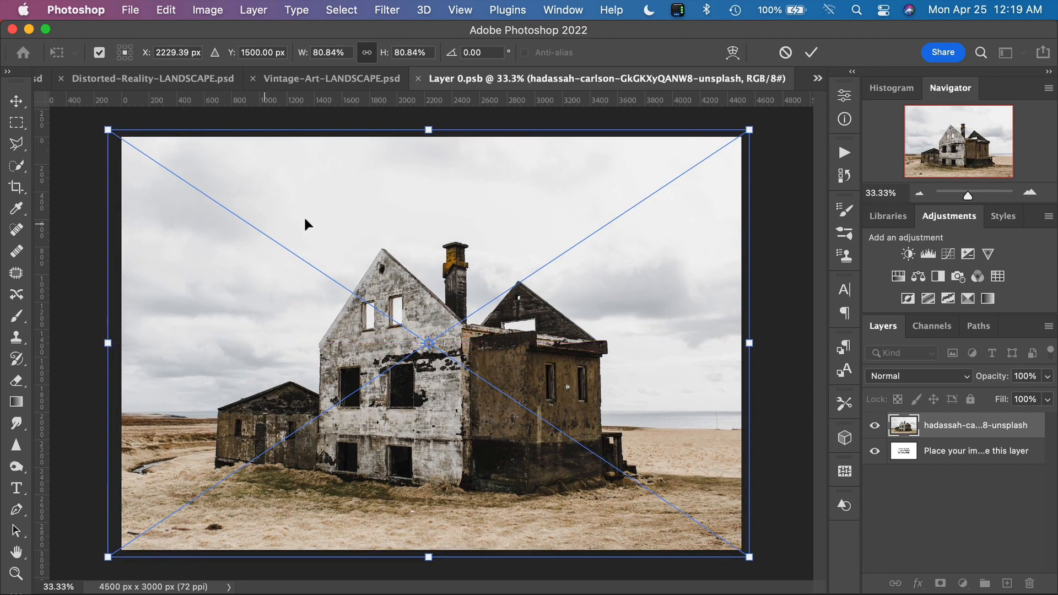
click(815, 53)
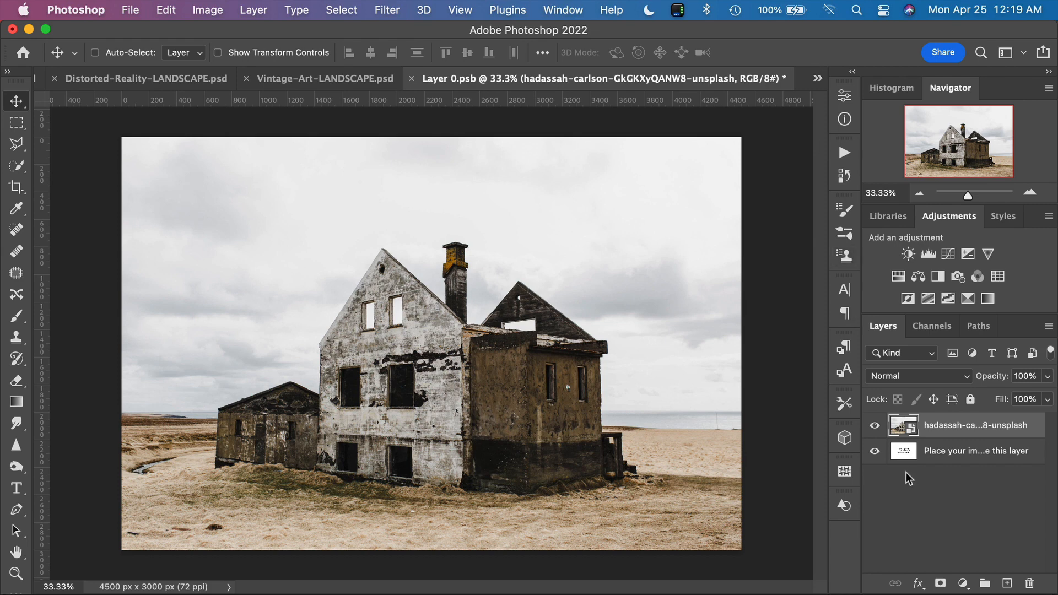
Close Layer 0.psb with its changes saved and inspect the grain effect on the house in the Grungy-Grain-LANDSCAPE template.
click(412, 81)
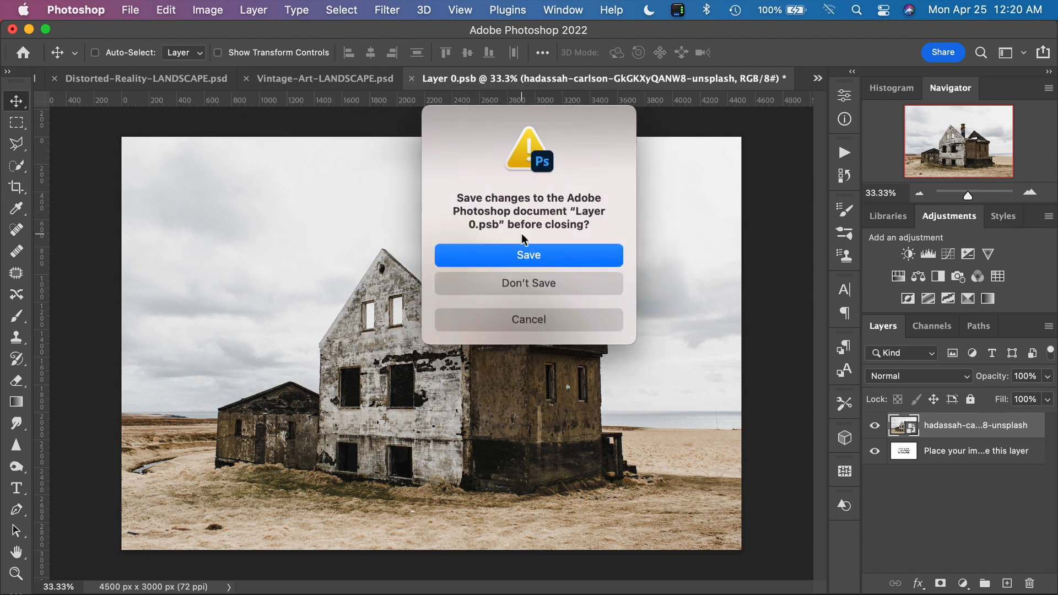
click(531, 256)
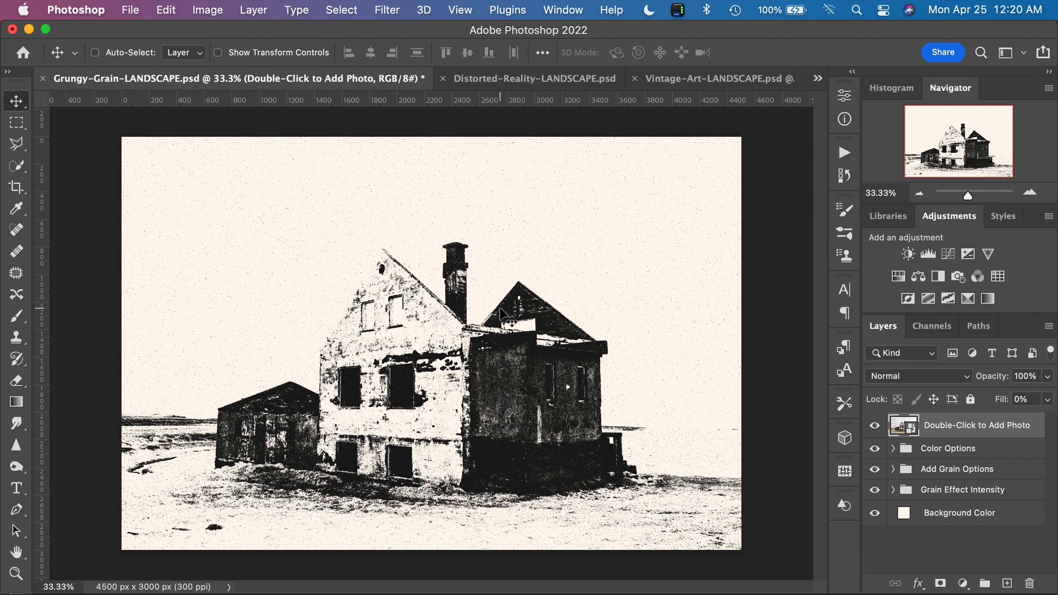
scroll(498, 317, up, 3)
scroll(494, 312, up, 4)
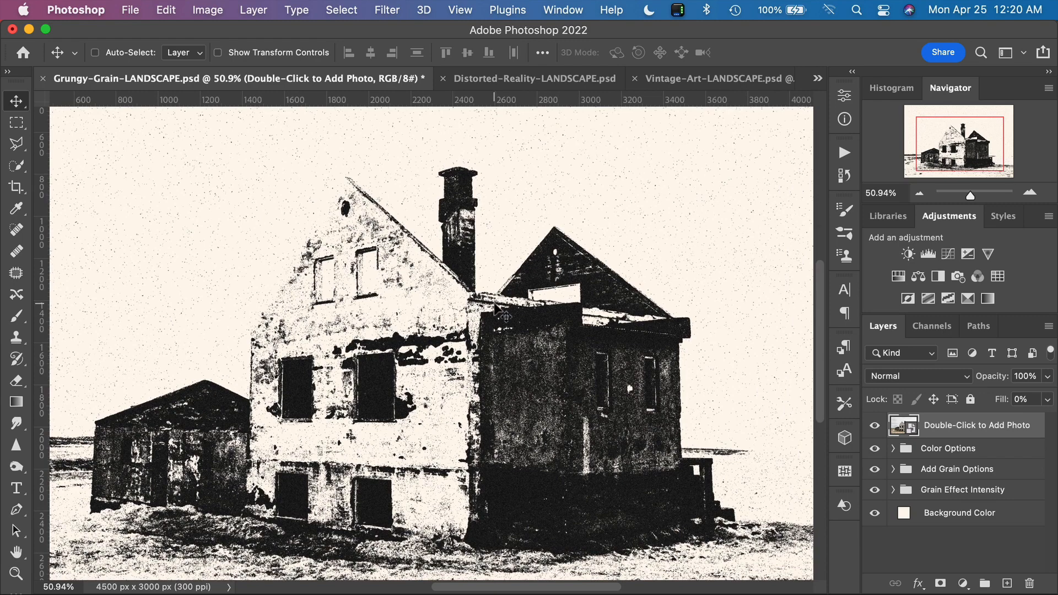
scroll(496, 313, down, 2)
scroll(495, 313, down, 2)
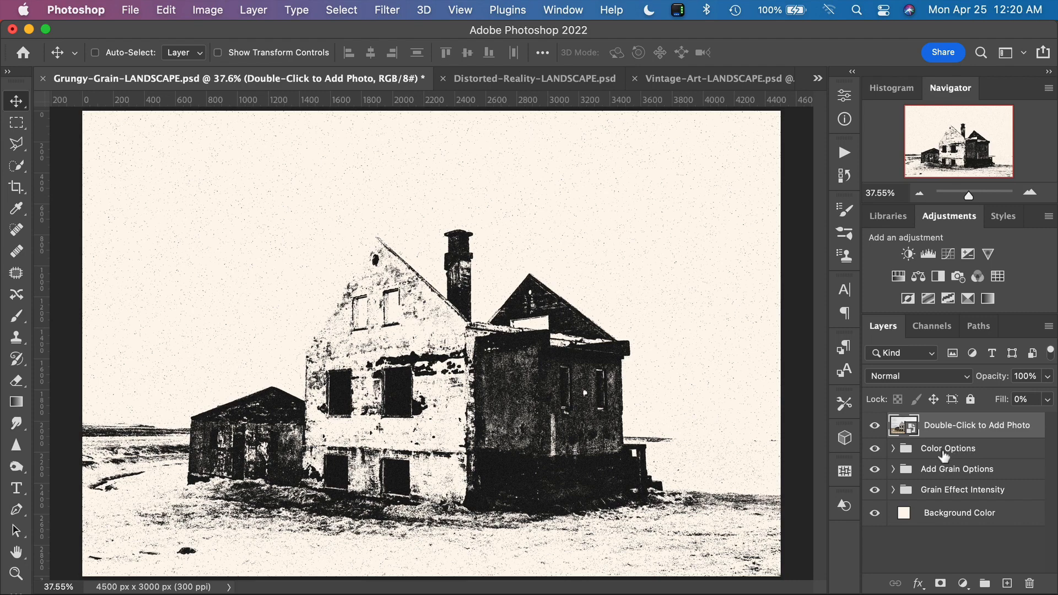
Expand the Color Options group and show its Add Color layer.
click(891, 452)
click(892, 449)
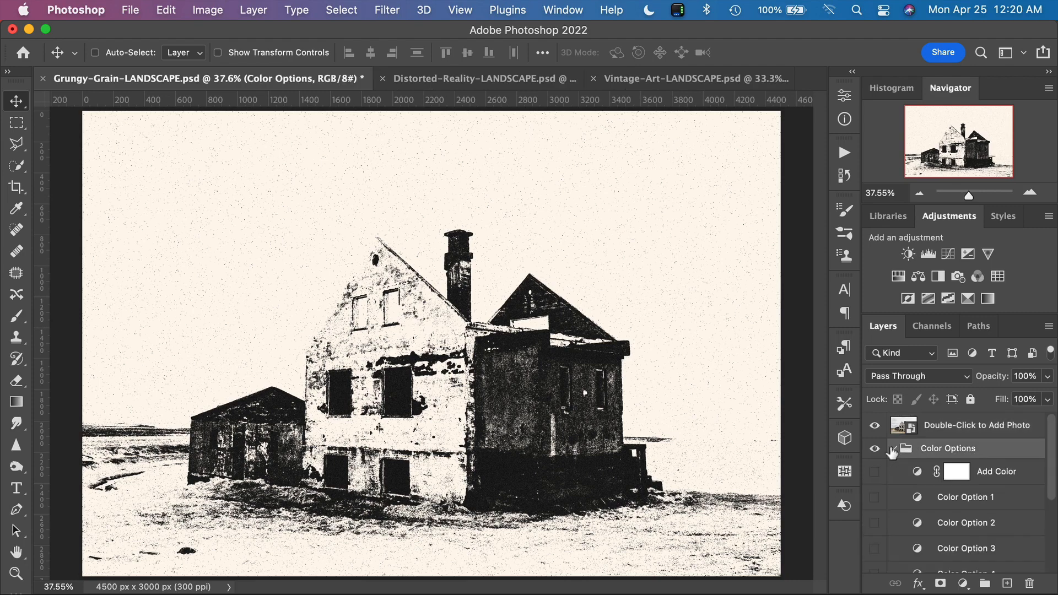
scroll(960, 494, down, 4)
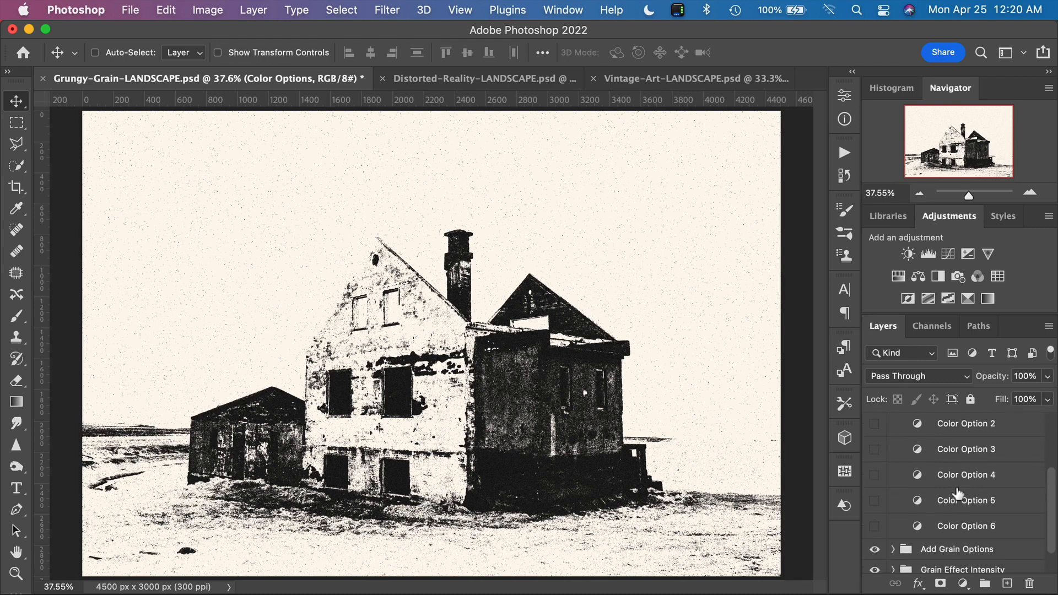
scroll(959, 494, up, 3)
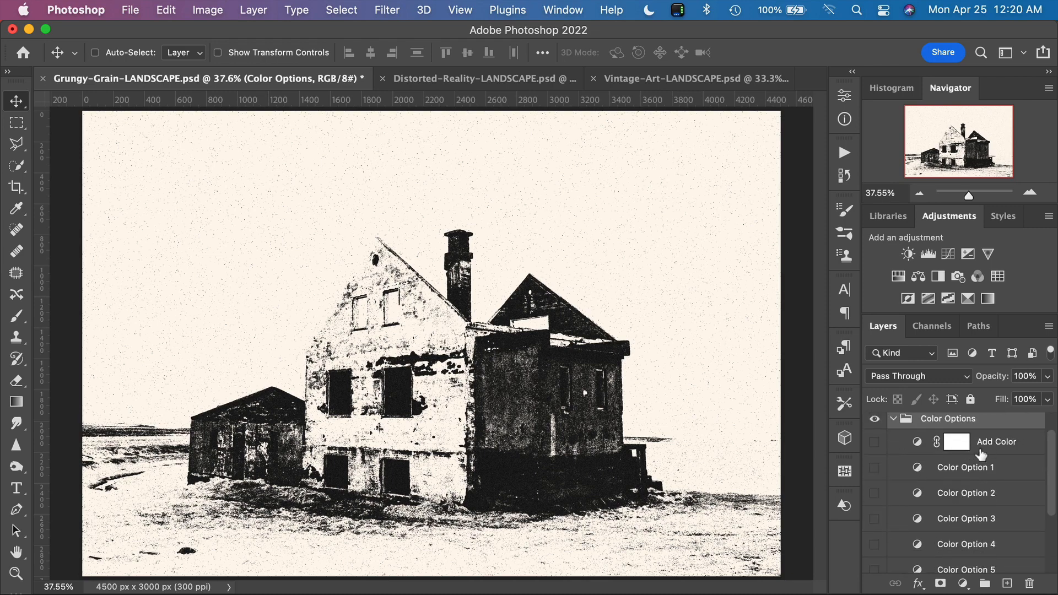
click(875, 444)
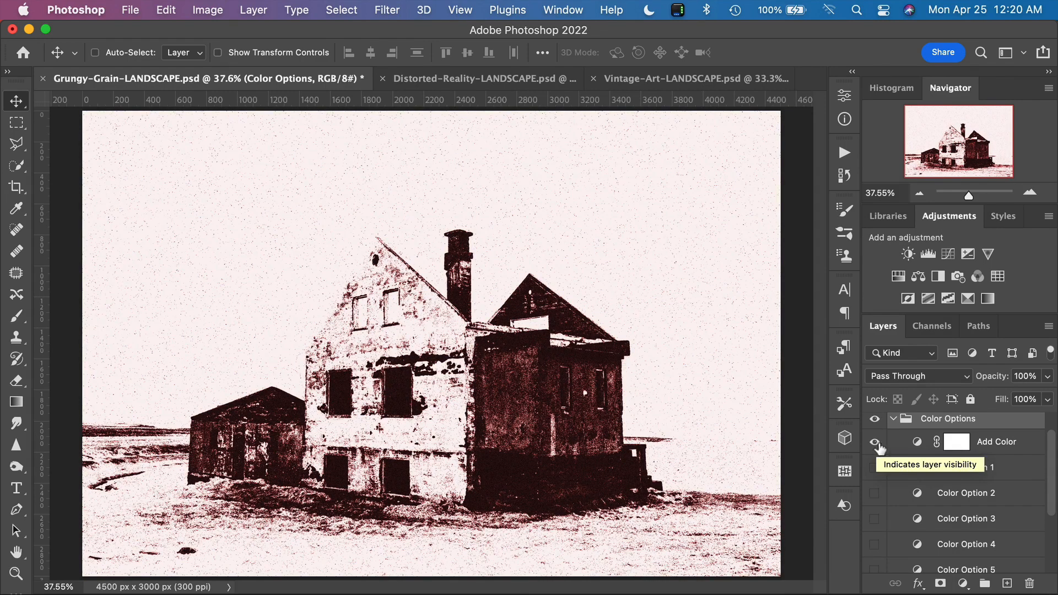
Set the hue of the Add Color Hue/Saturation adjustment to about 168 for a teal tint, and hide the layer.
double_click(918, 444)
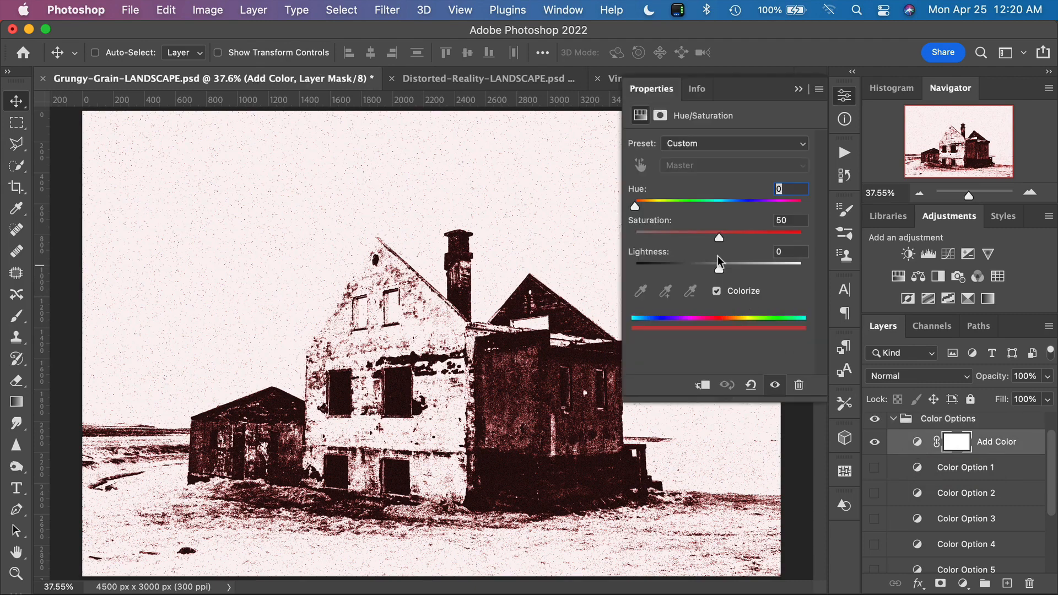
drag(637, 207, 713, 194)
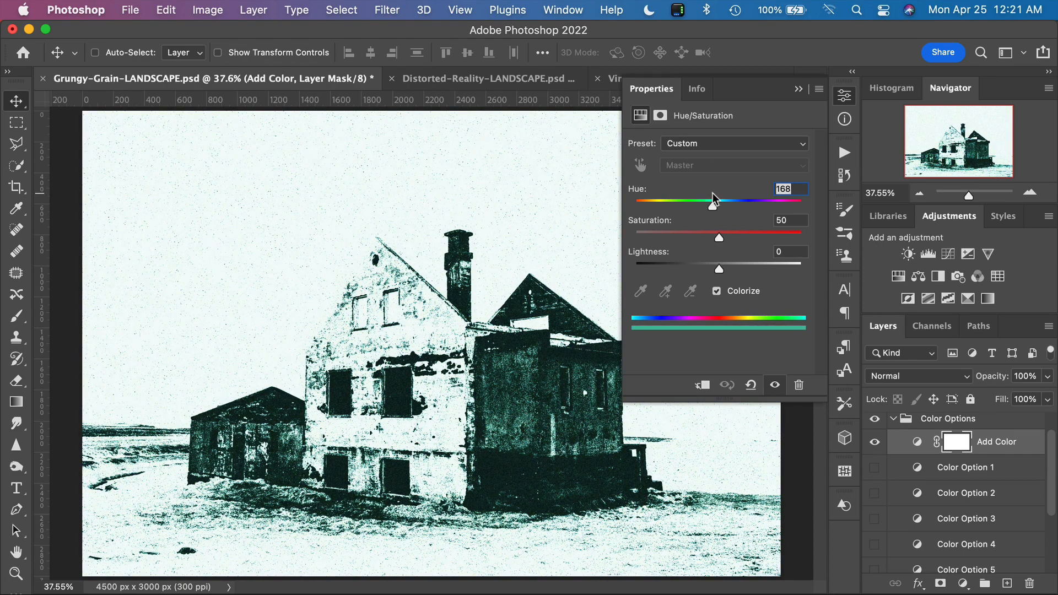
drag(719, 237, 719, 262)
mouse_move(712, 208)
mouse_down()
mouse_move(697, 214)
mouse_move(710, 215)
mouse_up()
click(798, 90)
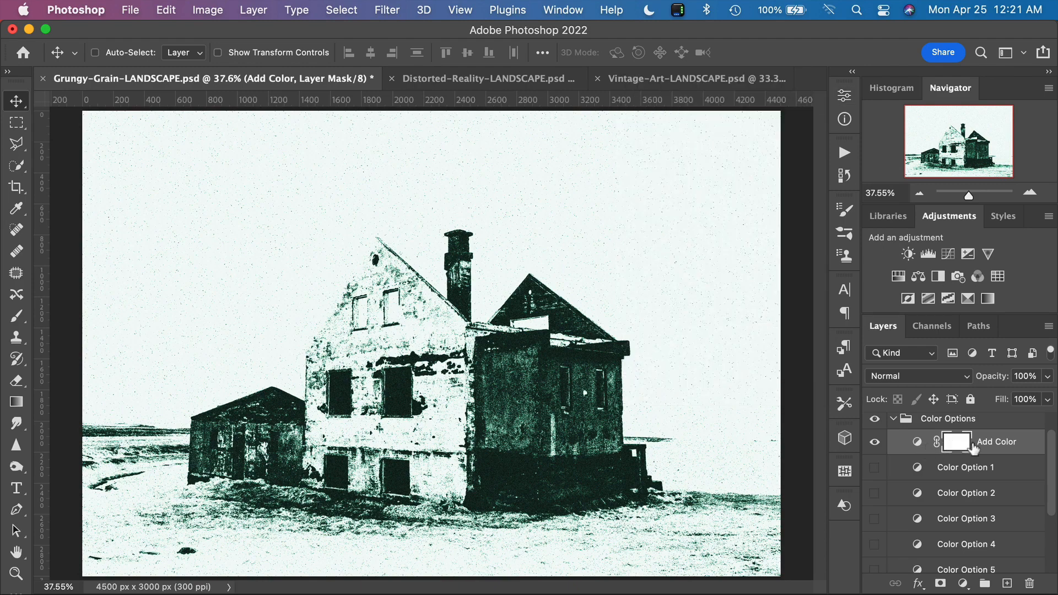
click(875, 442)
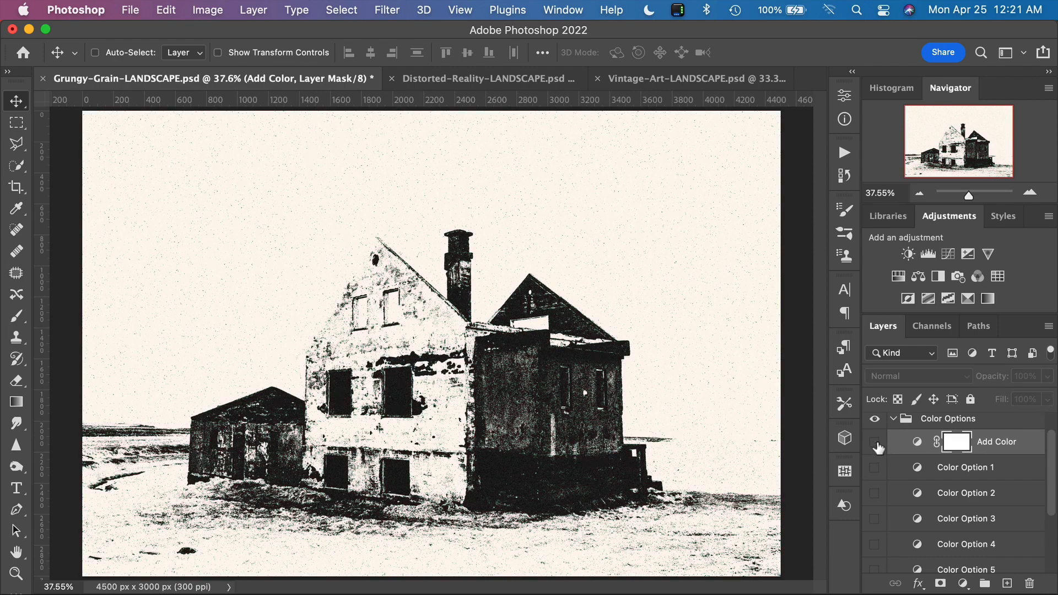
Preview Color Option 1 through Color Option 5 one at a time, hiding each layer again.
scroll(923, 511, down, 2)
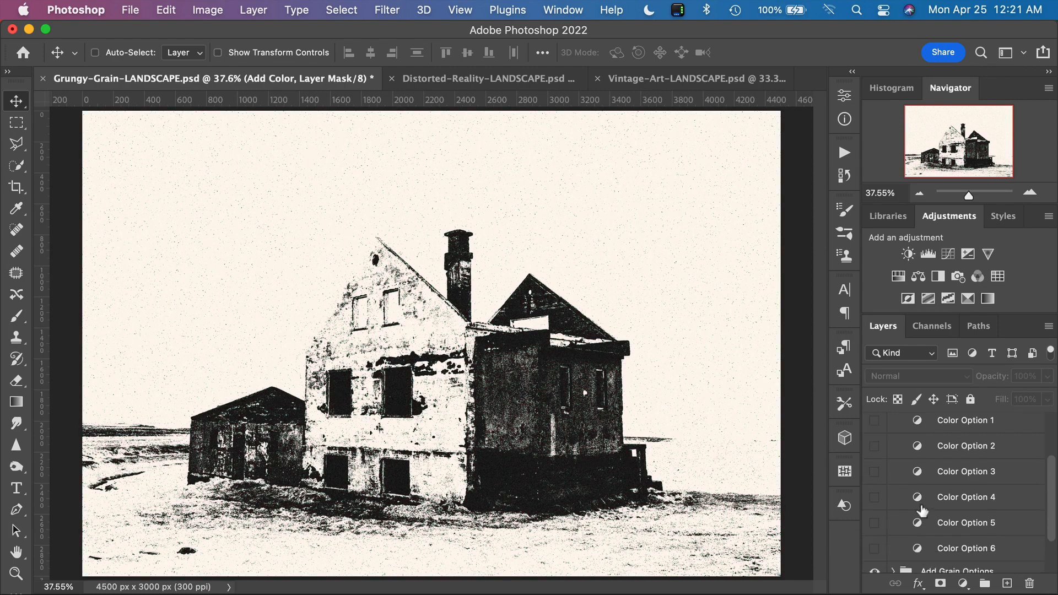
scroll(922, 512, up, 1)
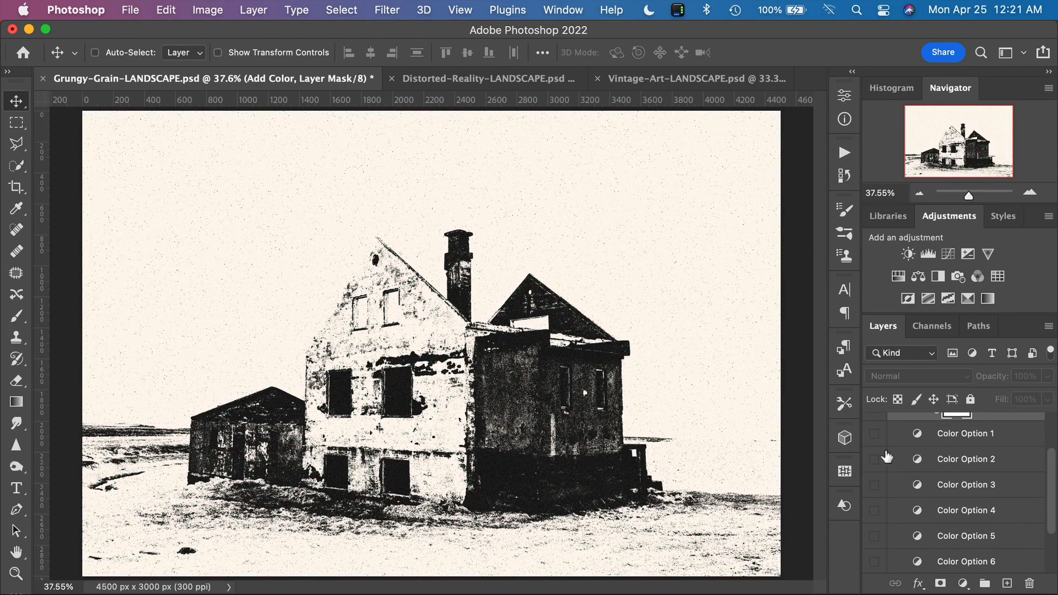
click(874, 435)
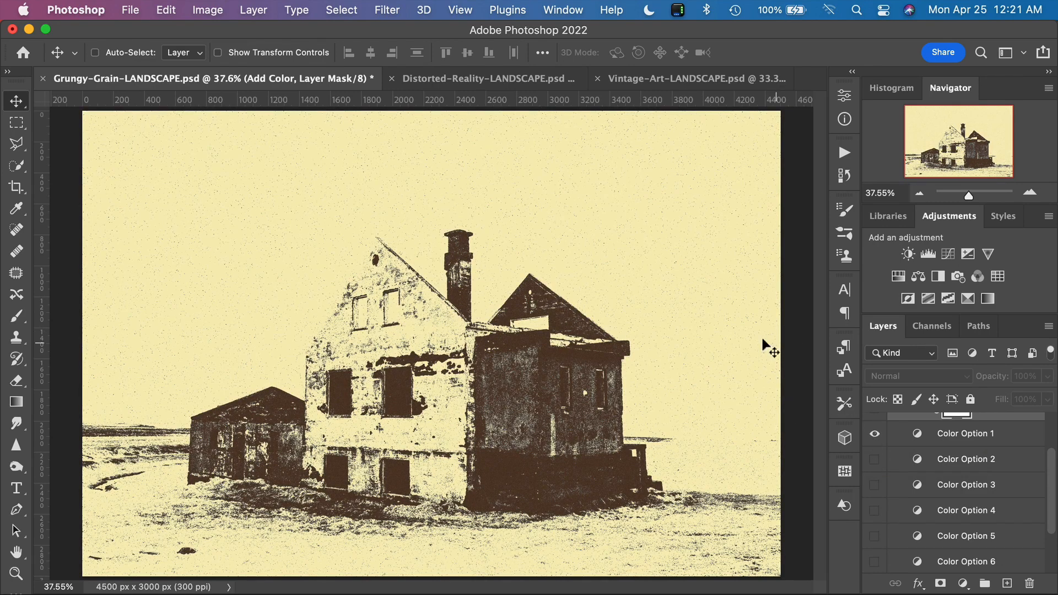
click(874, 434)
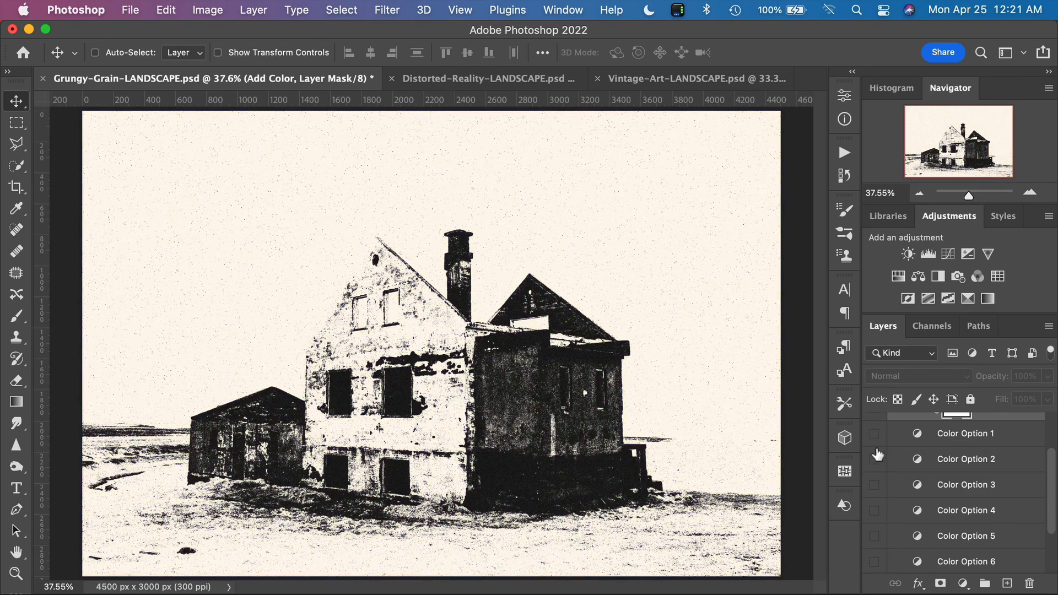
click(874, 460)
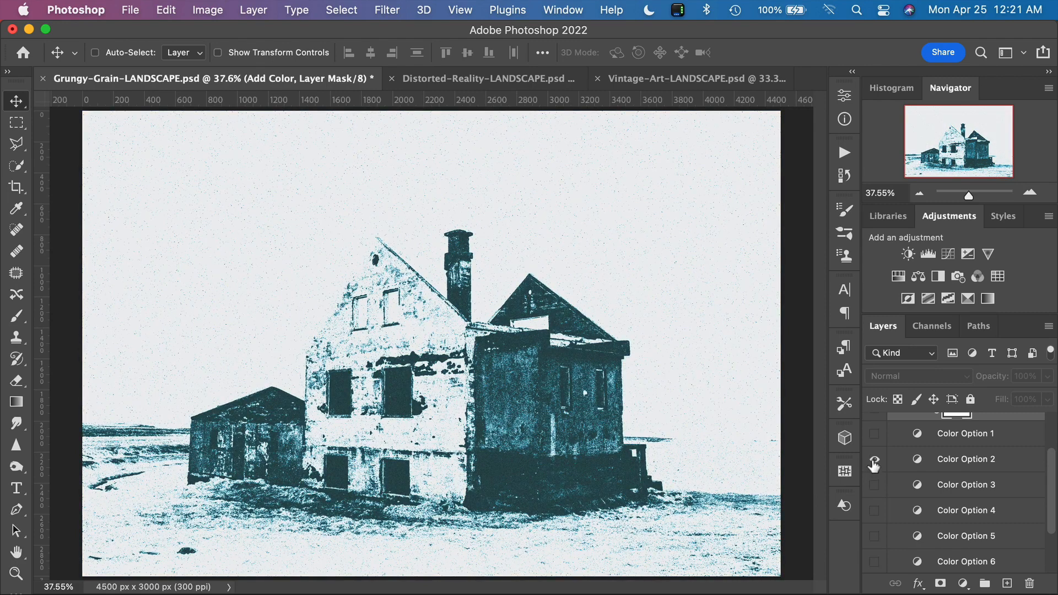
click(874, 460)
click(874, 485)
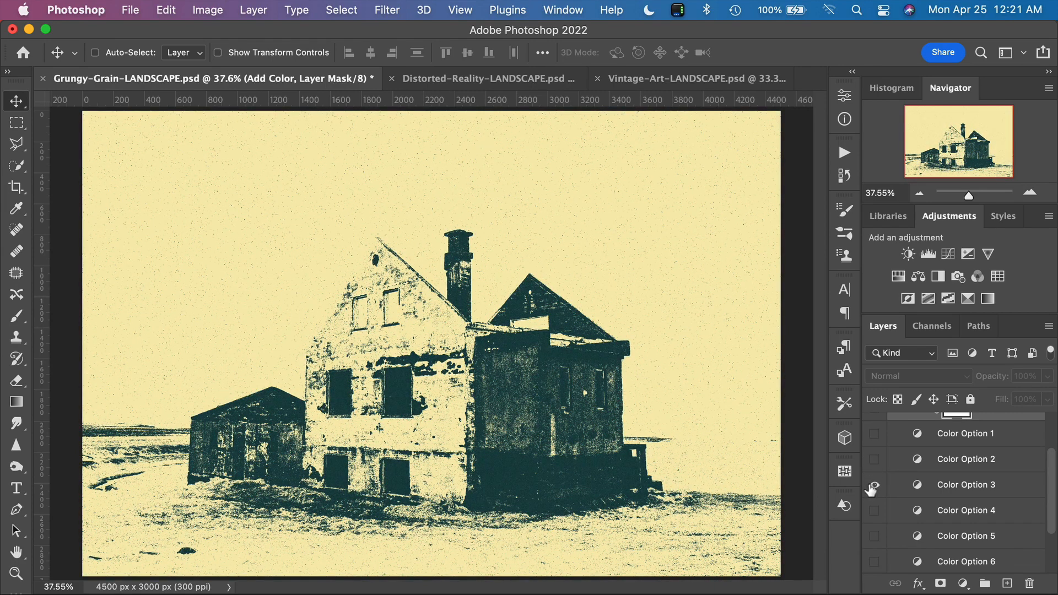
click(874, 485)
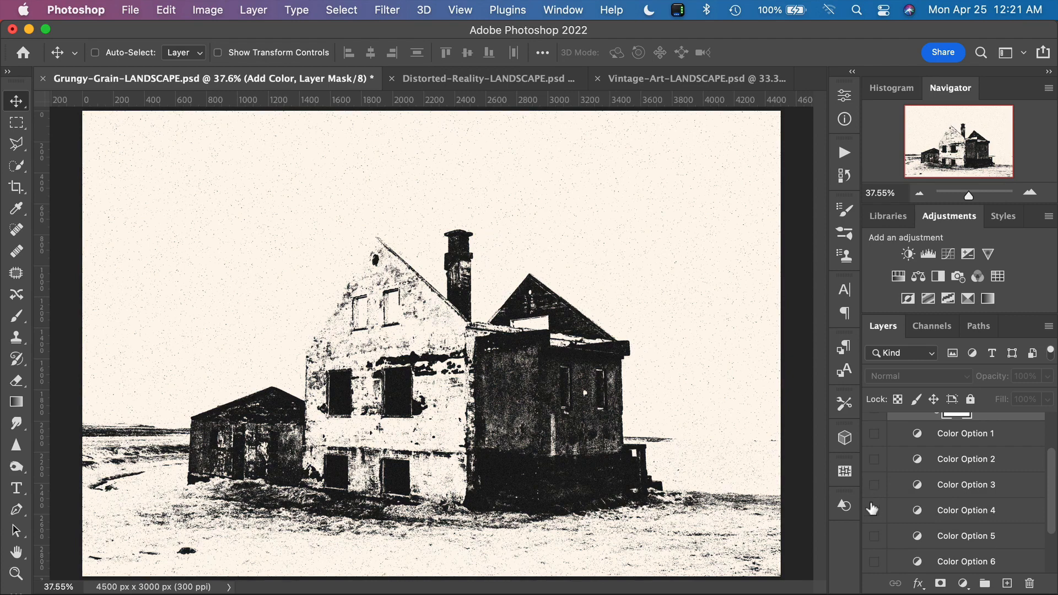
click(874, 511)
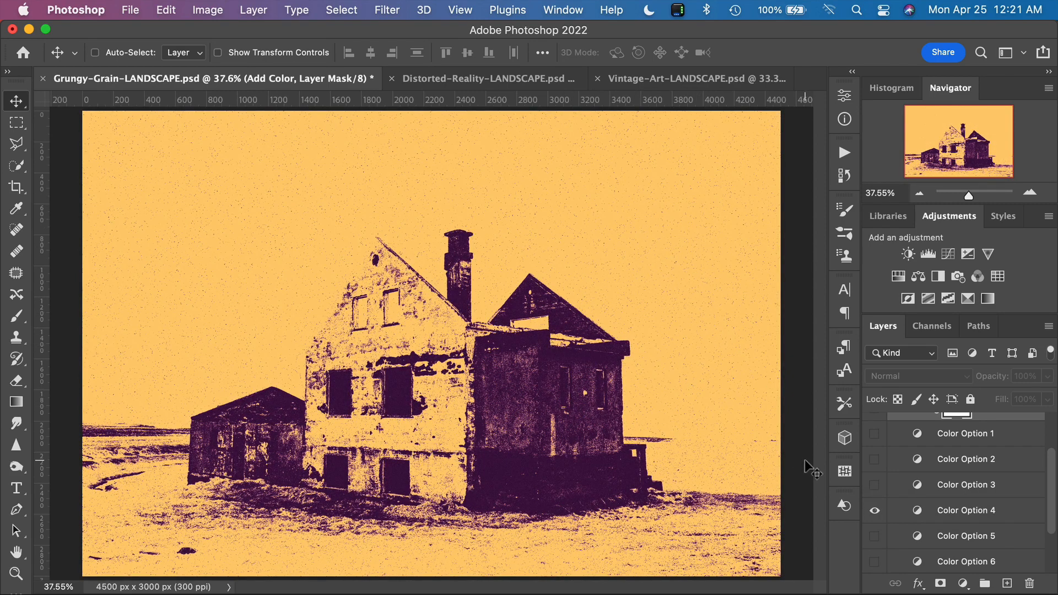
click(874, 511)
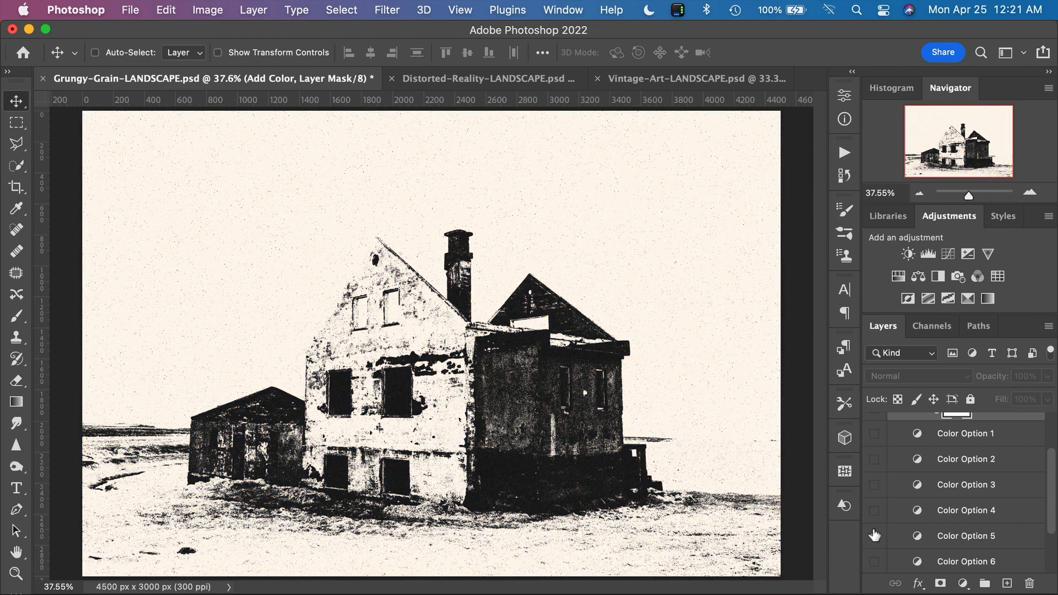
click(874, 536)
click(874, 536)
Show the Color Option 6 layer to preview its colors on the house image.
click(875, 561)
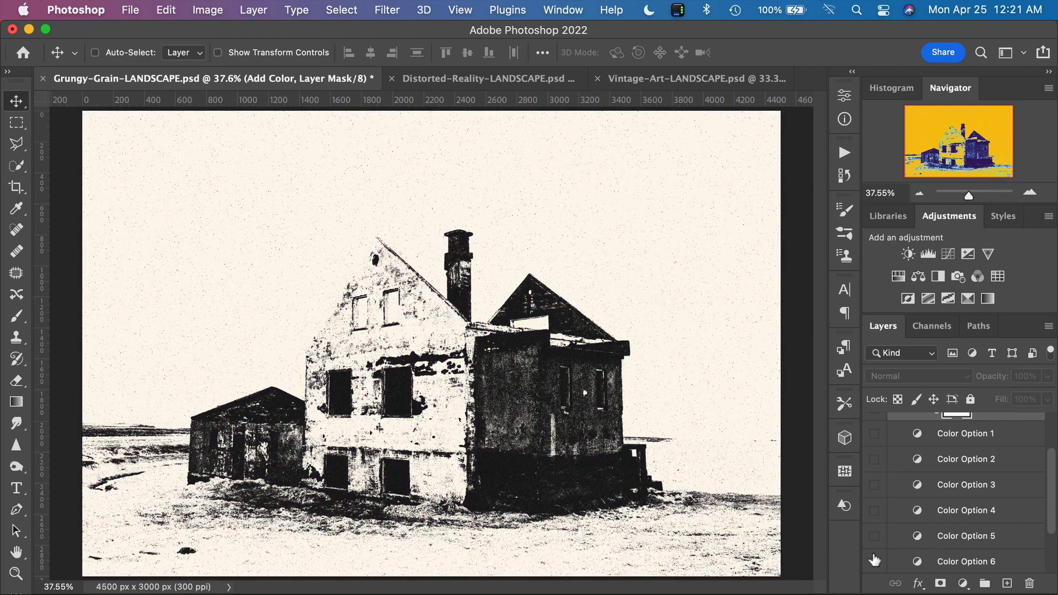
scroll(930, 527, down, 2)
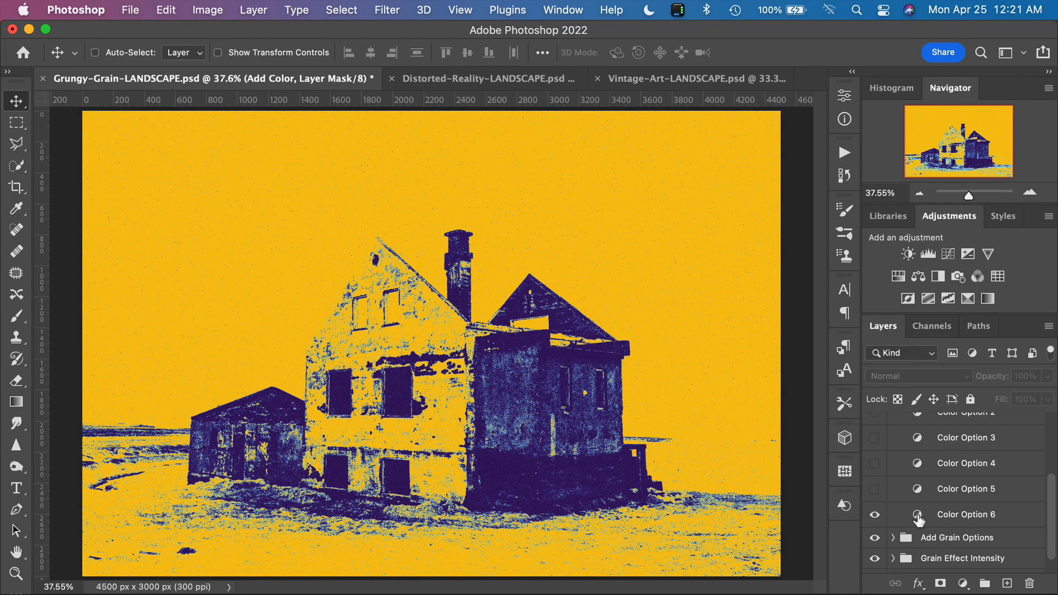
Try recoloring the yellow end stop of Color Option 6's gradient map to light green 83fd83, and cancel the edit.
double_click(917, 515)
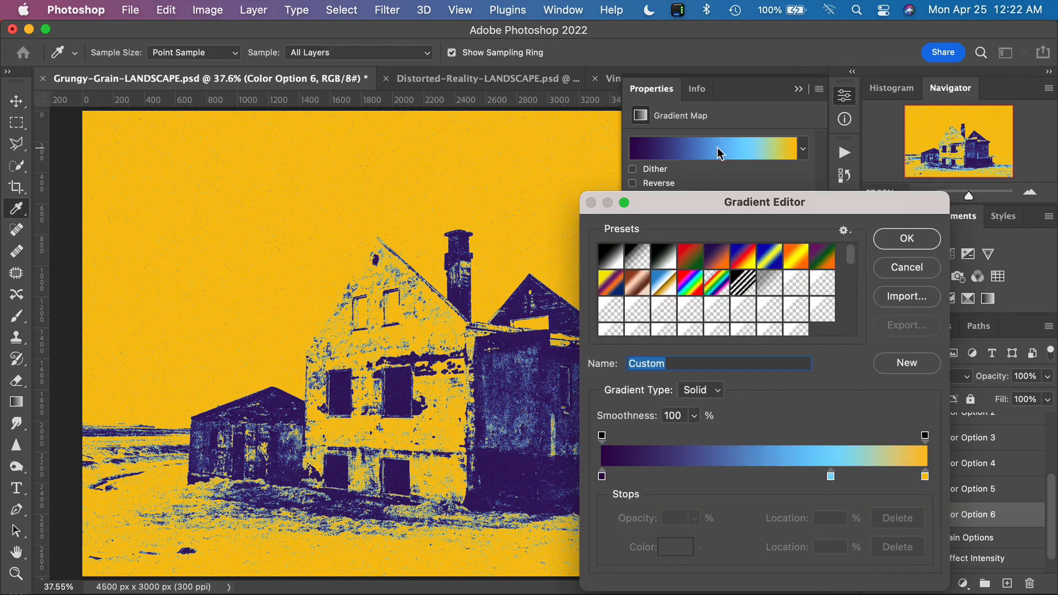
click(925, 478)
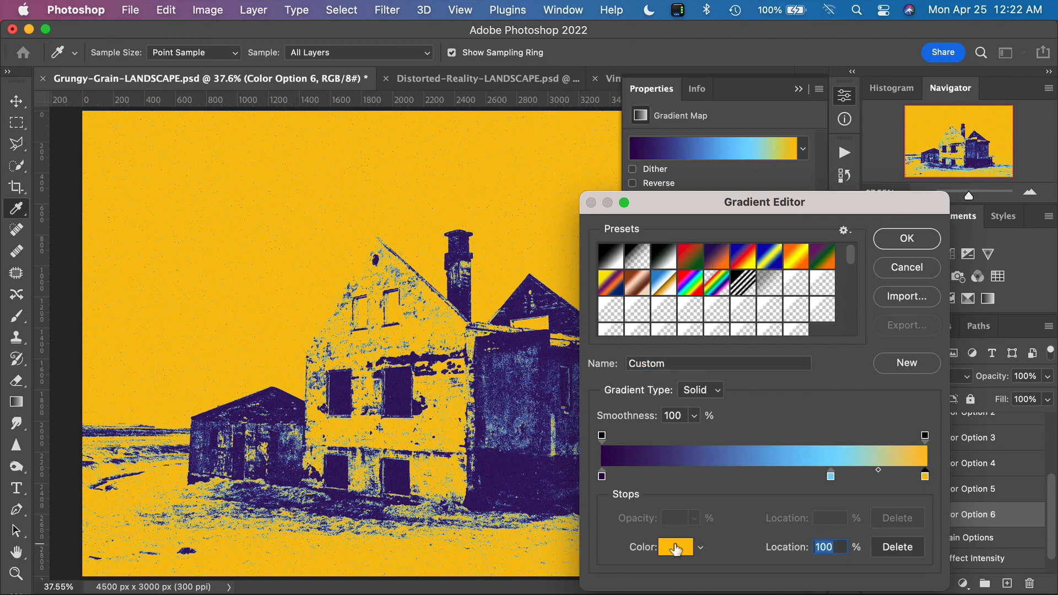
click(676, 549)
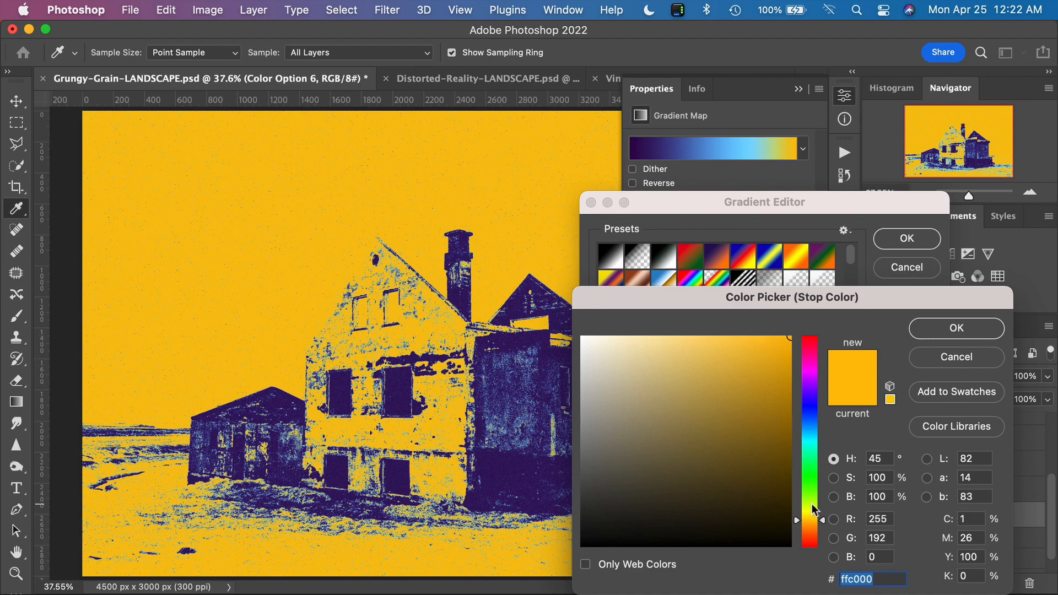
drag(818, 515, 815, 482)
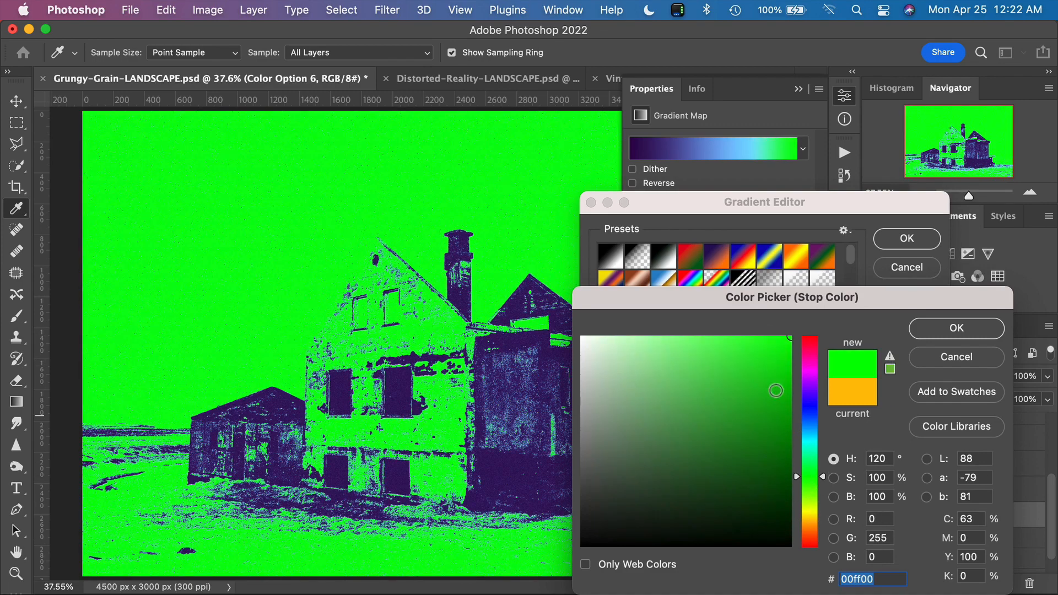
drag(741, 356, 682, 337)
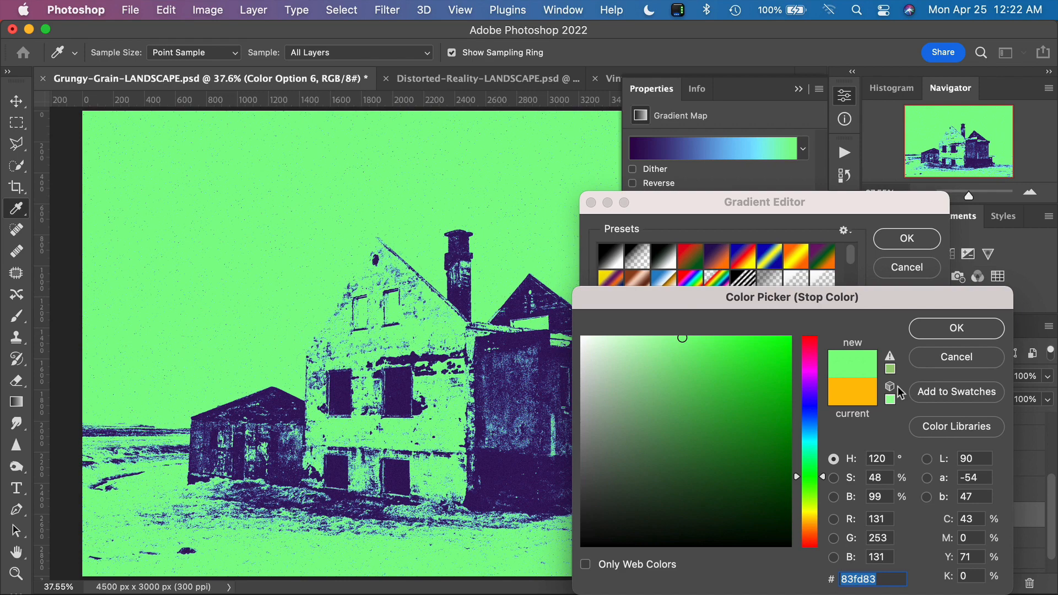
click(938, 357)
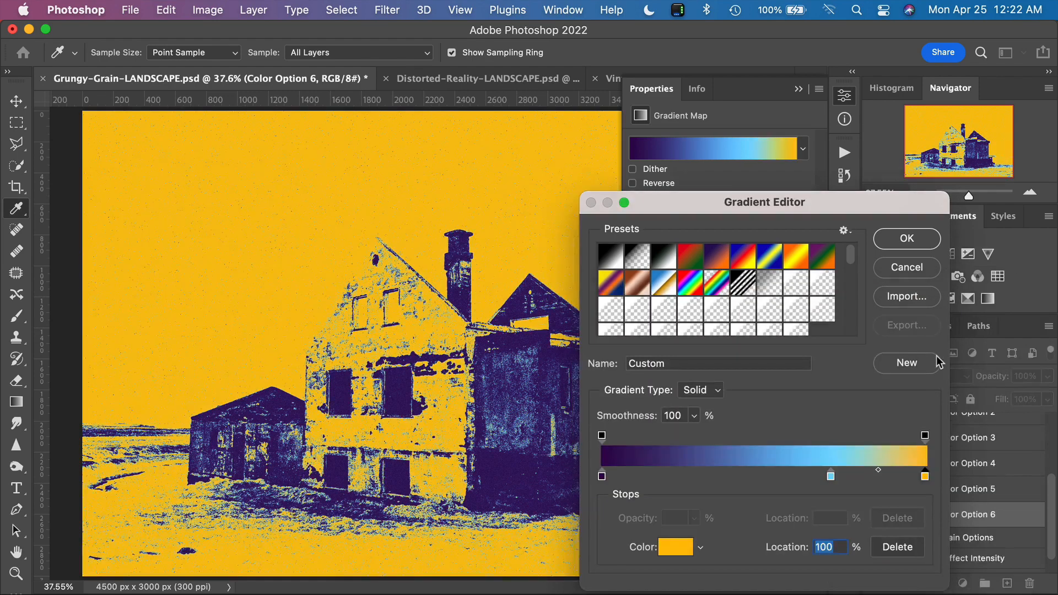
click(894, 275)
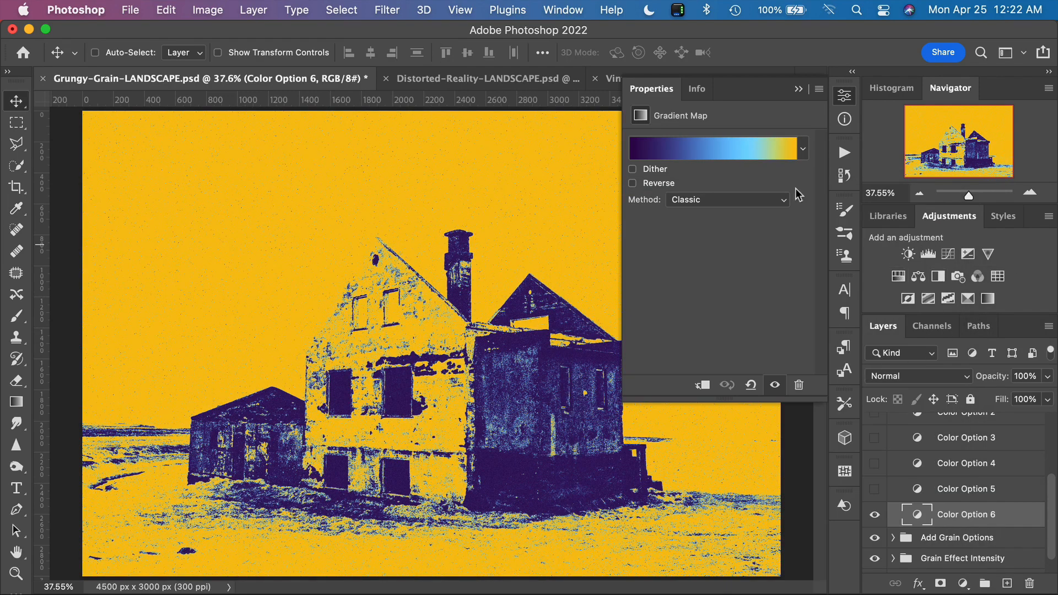
click(798, 90)
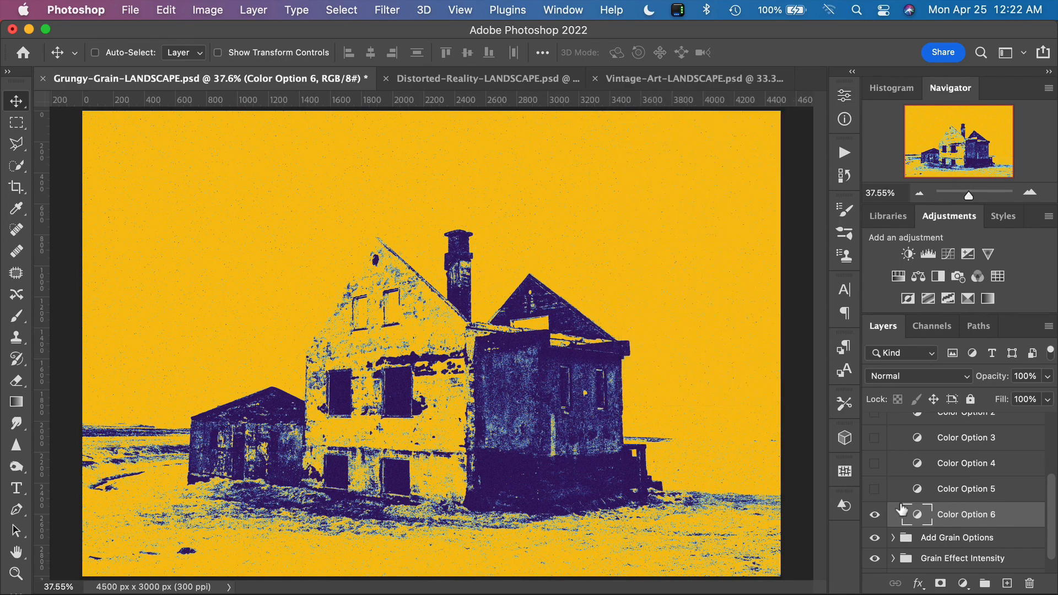
Collapse the Color Options group and expand the Add Grain Options group to show its four grain layers.
scroll(902, 510, up, 5)
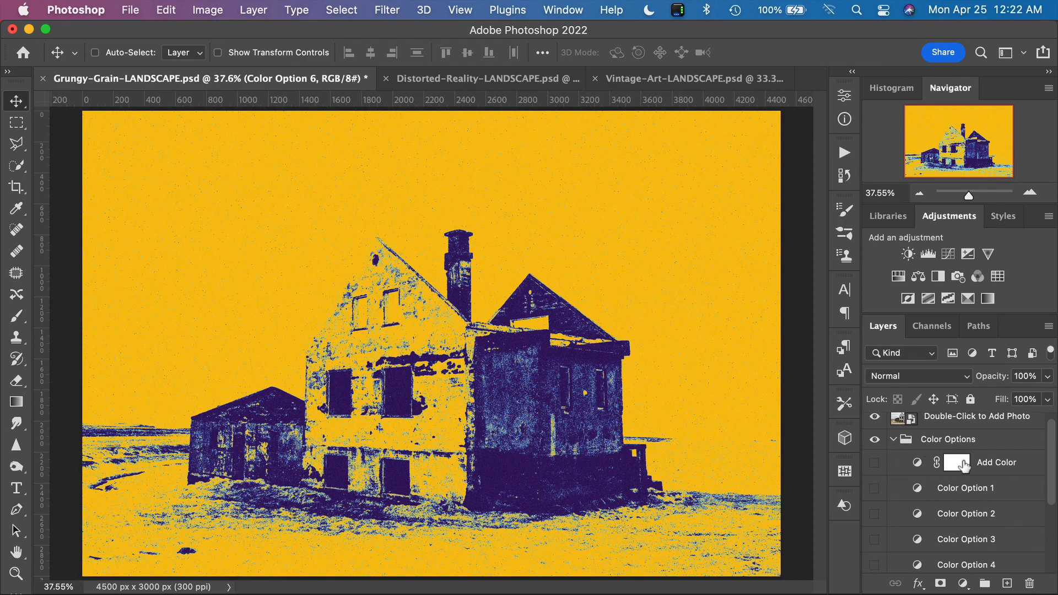
click(892, 441)
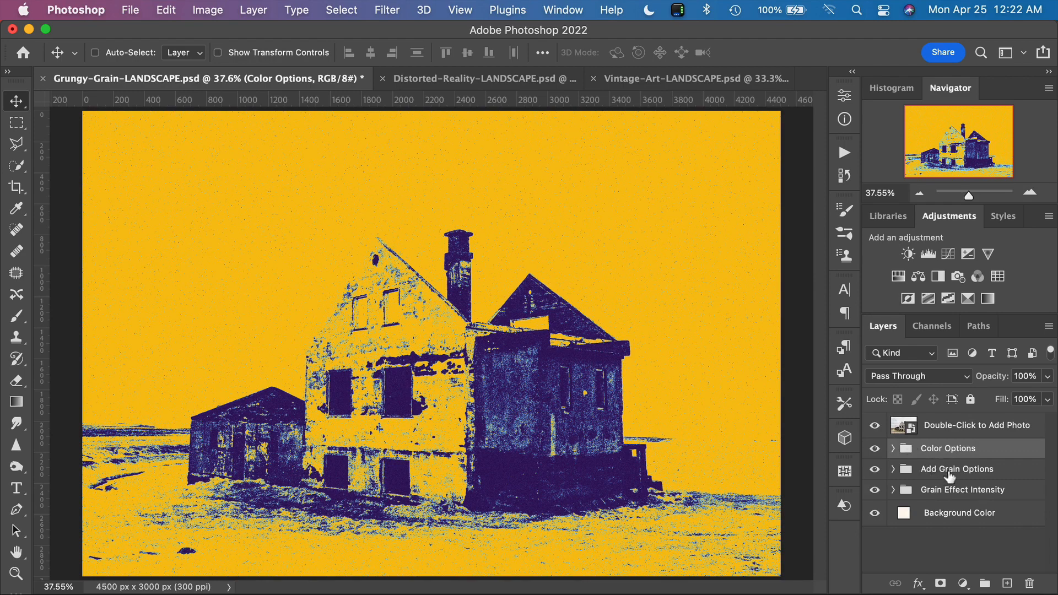
click(893, 469)
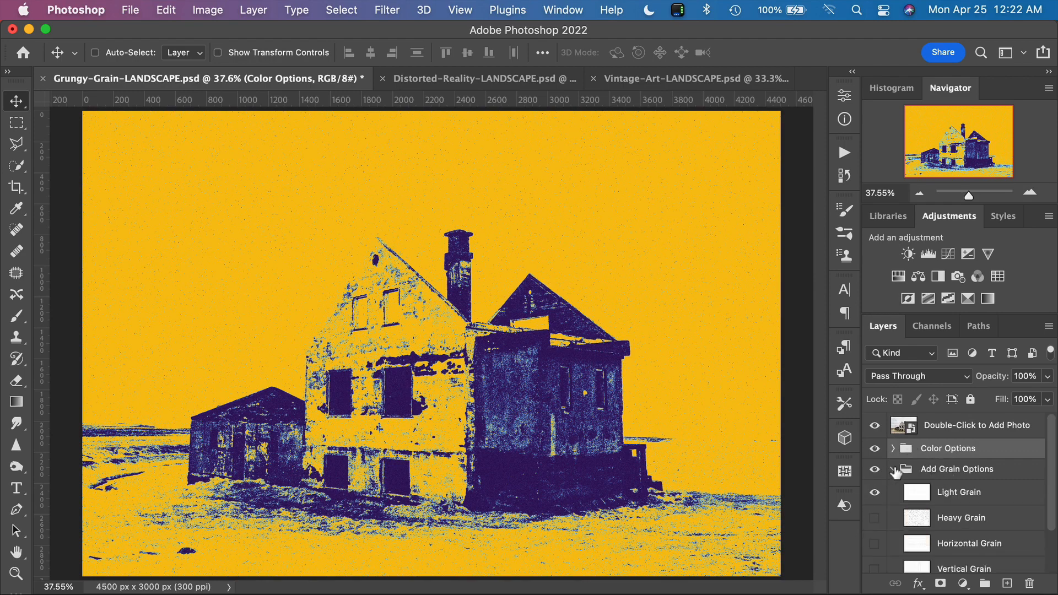
scroll(943, 510, down, 3)
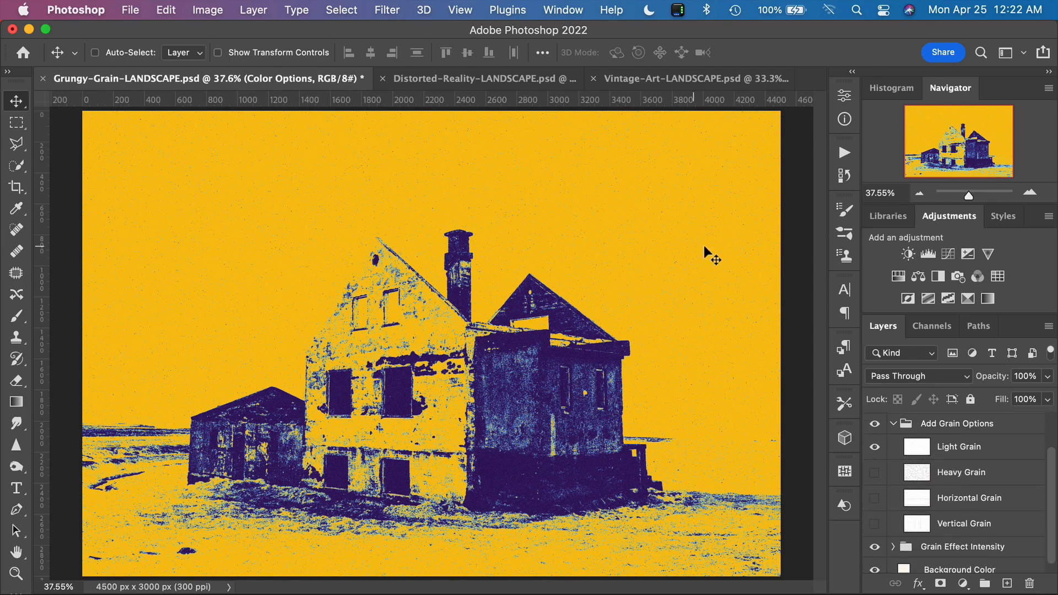
Hide Light Grain and preview Heavy Grain and Horizontal Grain one at a time at 50% zoom, hiding each again.
click(872, 193)
text(50)
key(Return)
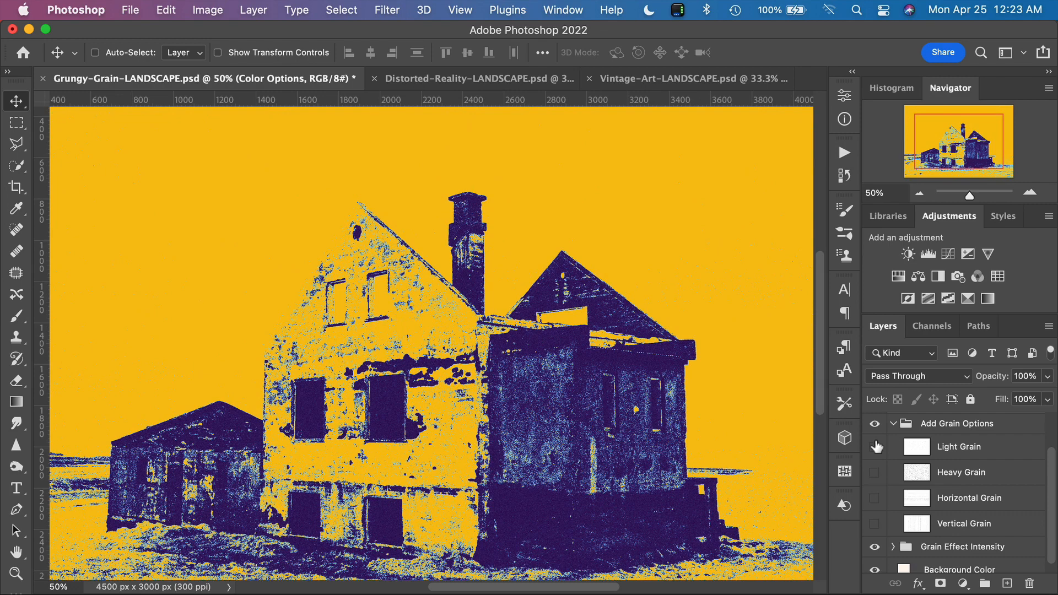
click(875, 472)
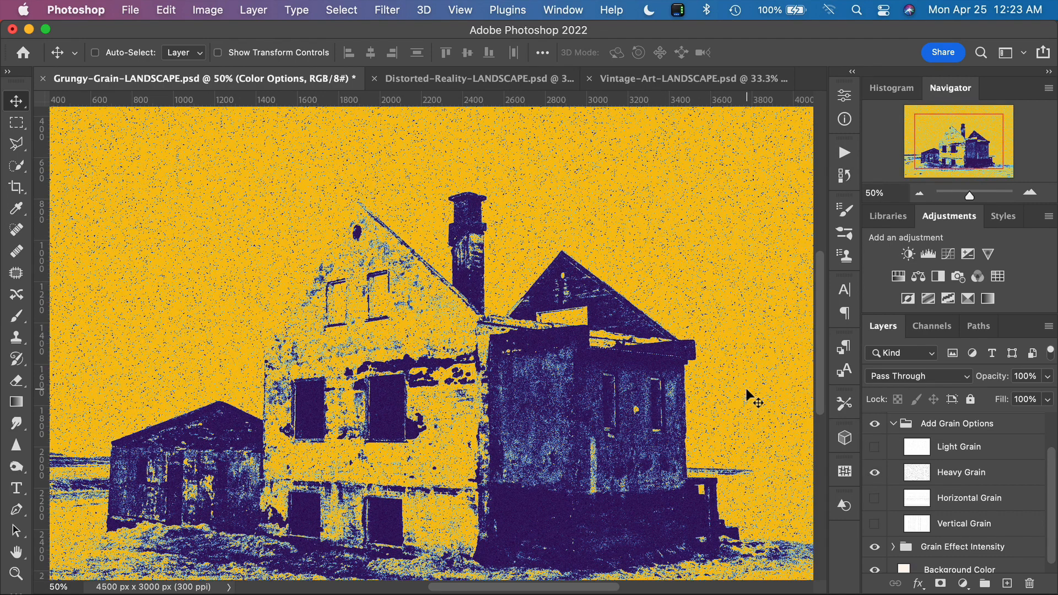
click(875, 473)
click(875, 498)
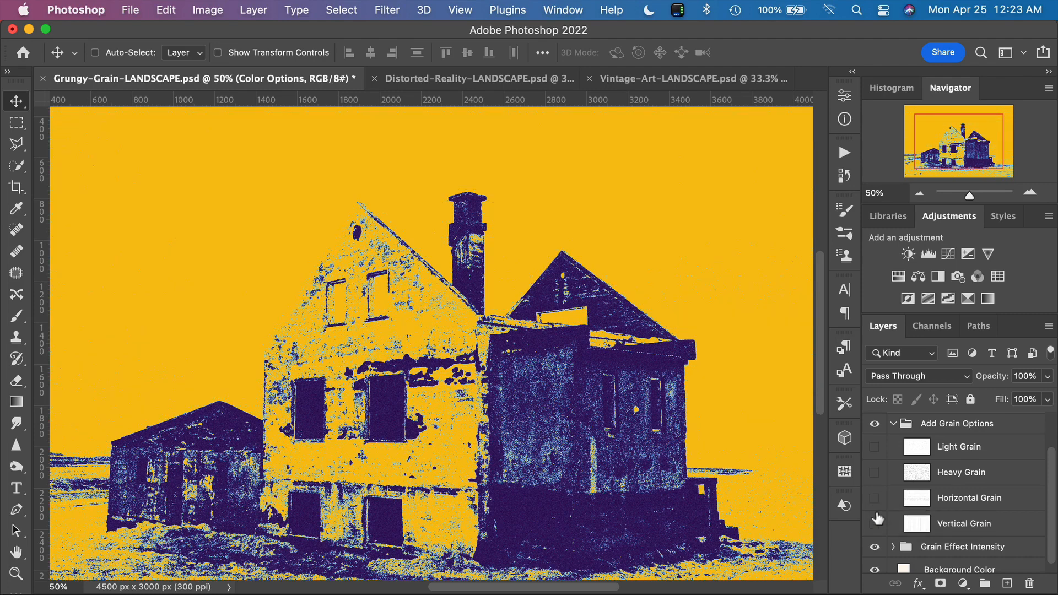
Show the Vertical Grain layer on the full image and collapse the Add Grain Options group.
click(875, 524)
scroll(683, 342, down, 3)
scroll(677, 337, down, 1)
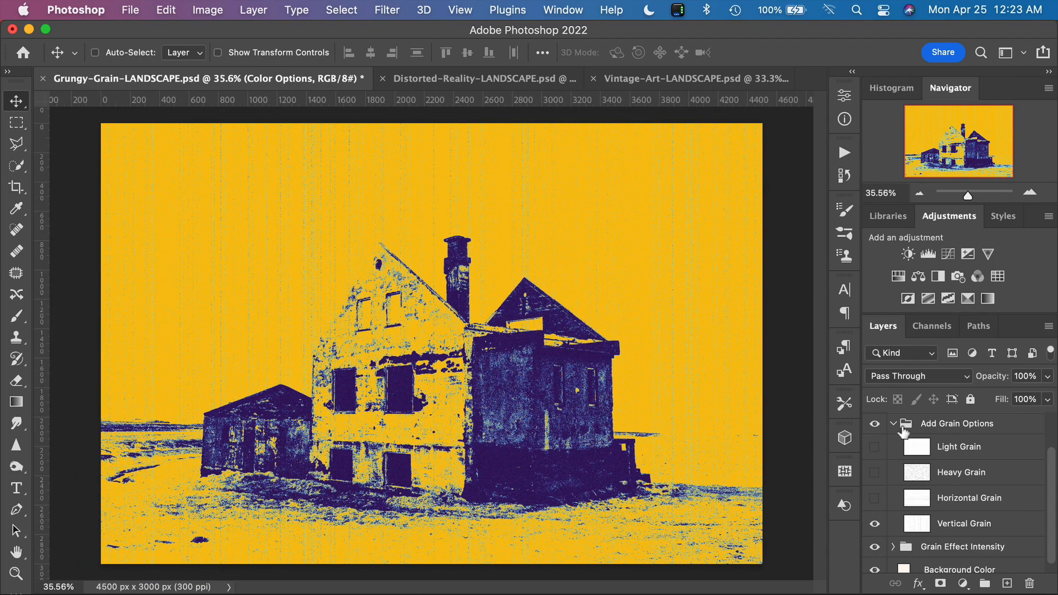
click(896, 424)
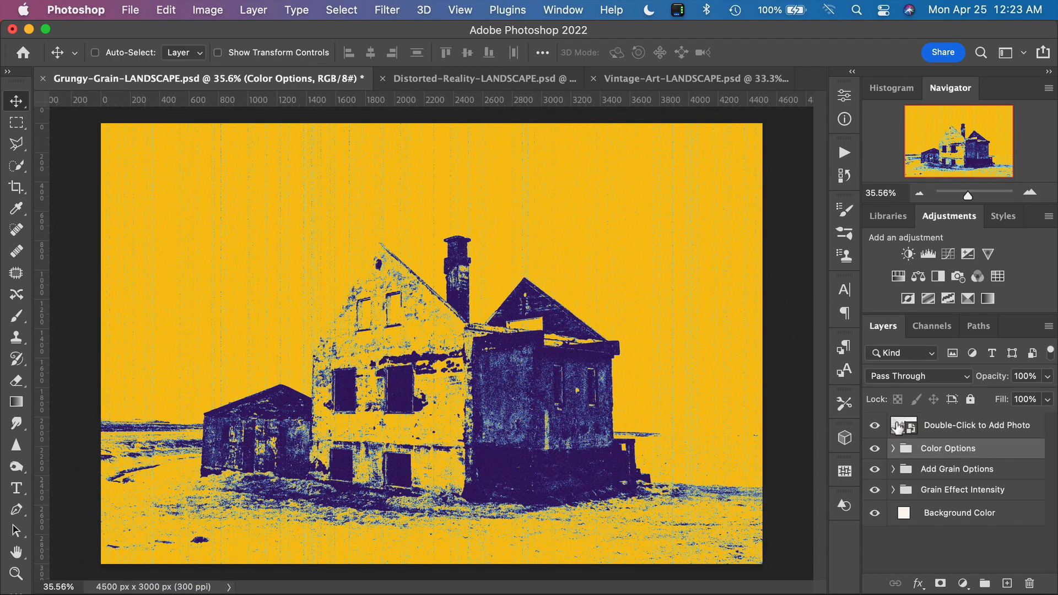
In the Color Options group, hide Color Option 6 and show Color Option 1, and collapse the group.
click(893, 449)
scroll(887, 514, down, 1)
scroll(886, 514, down, 2)
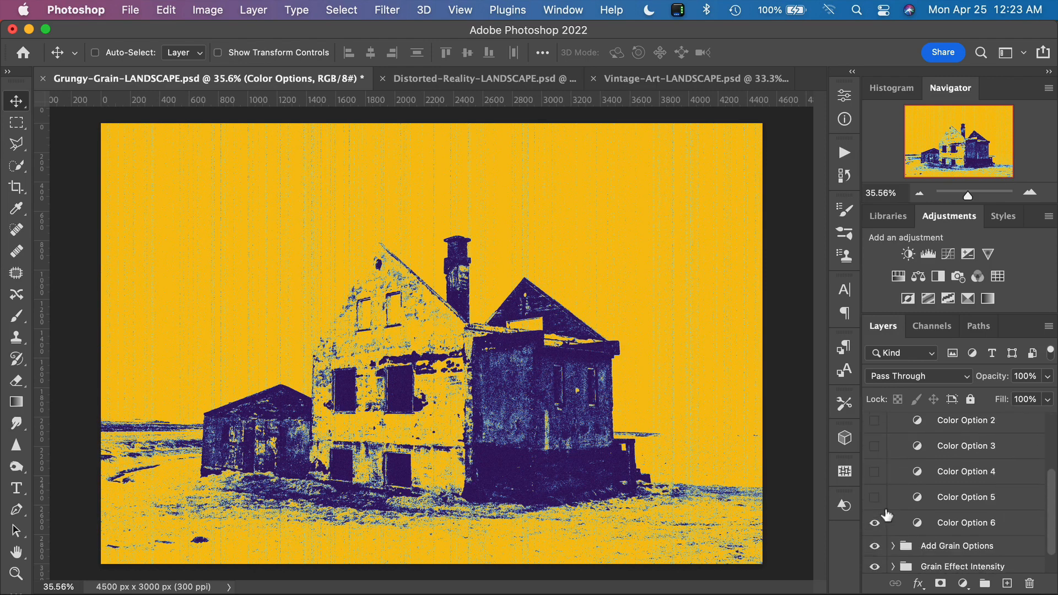
click(875, 522)
scroll(905, 483, up, 3)
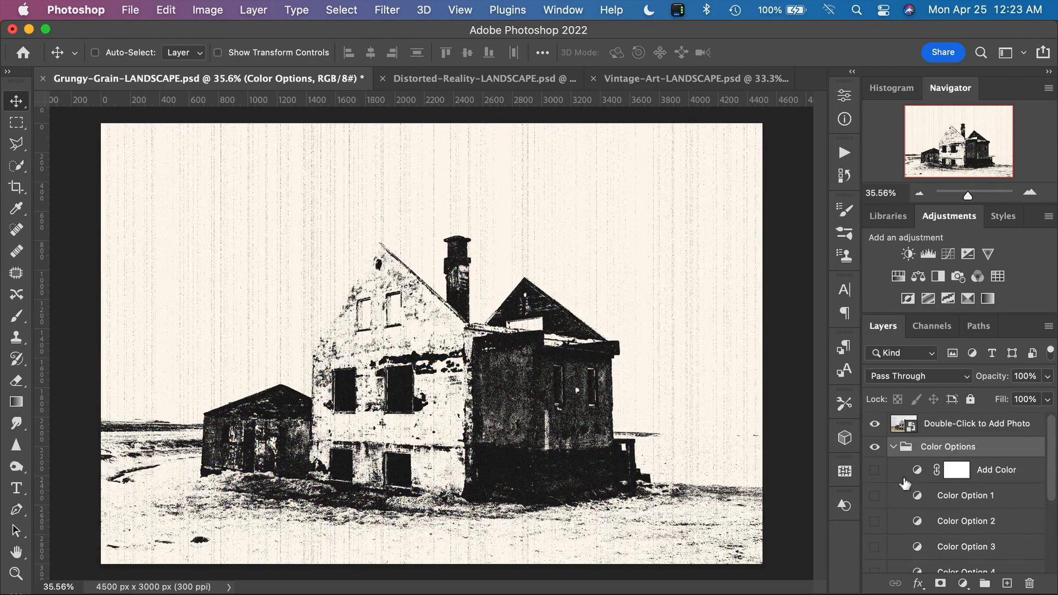
click(875, 495)
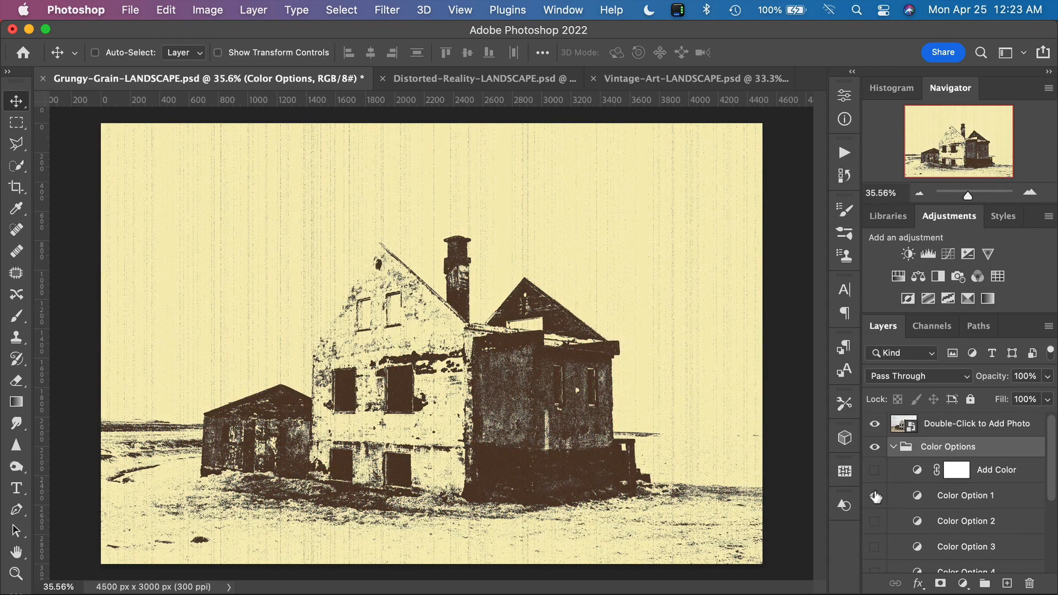
click(893, 446)
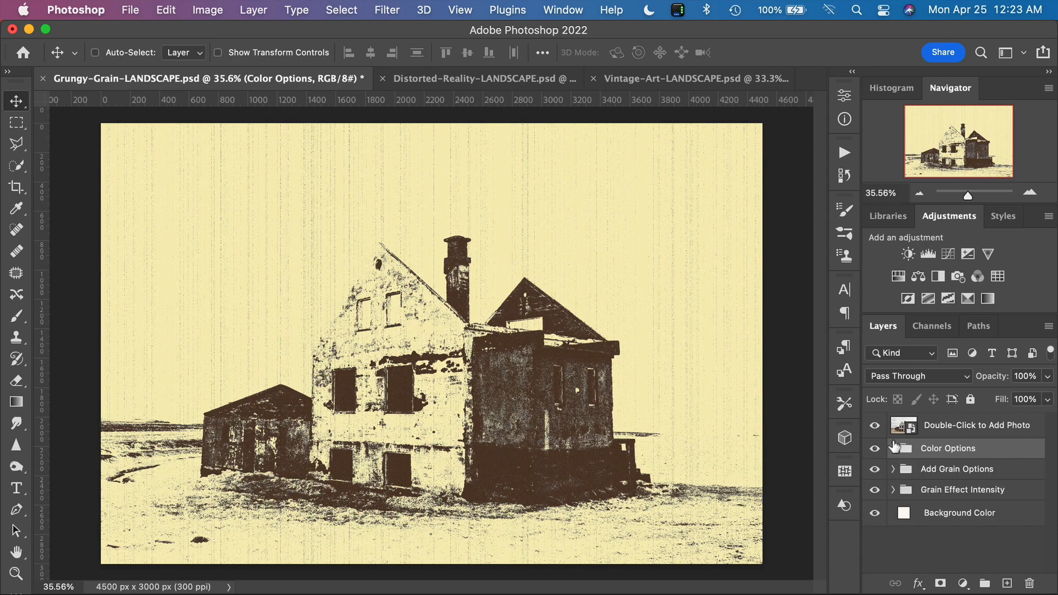
Show Light Grain together with Vertical Grain and set Light Grain's blend mode to Multiply, and collapse the Add Grain Options group.
click(894, 469)
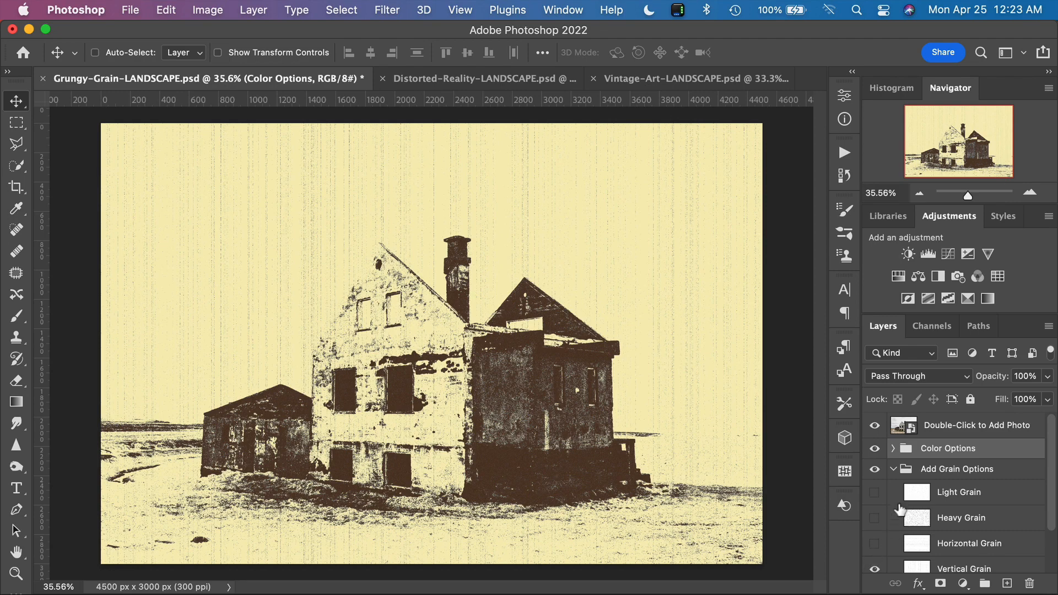
click(893, 469)
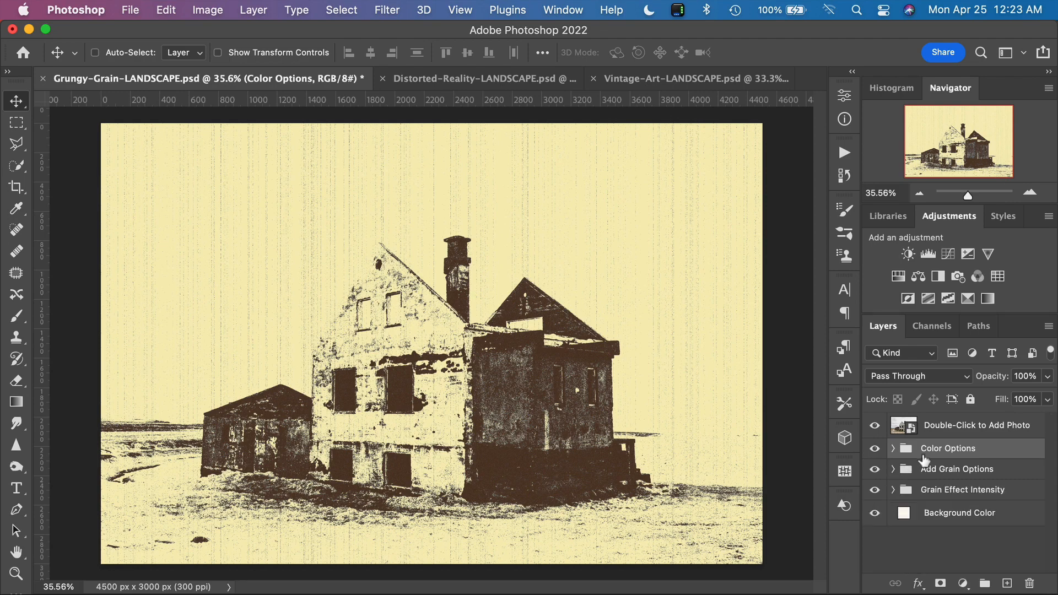
click(894, 469)
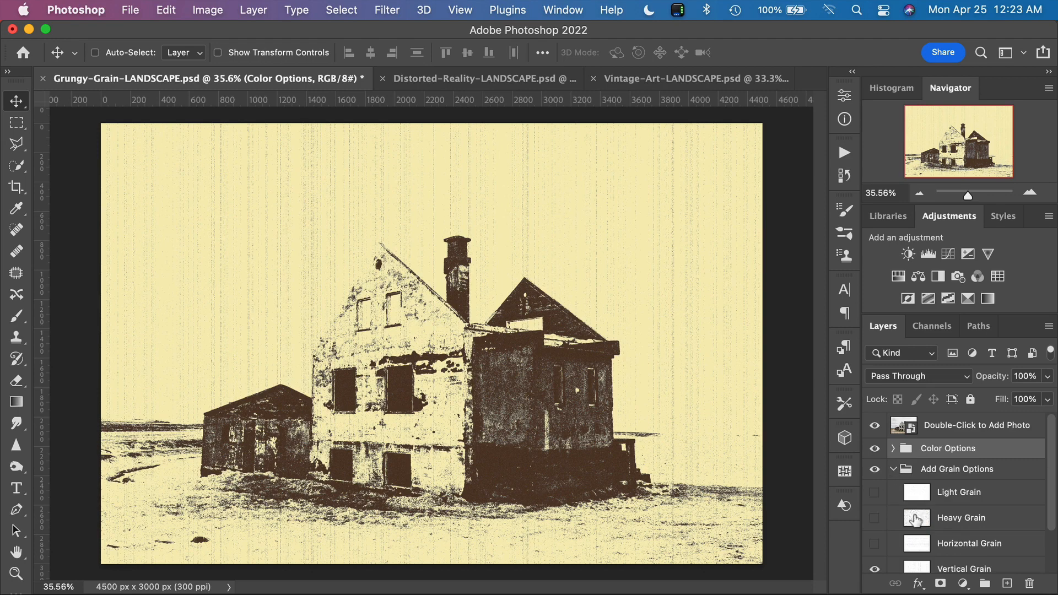
scroll(916, 519, down, 1)
click(875, 470)
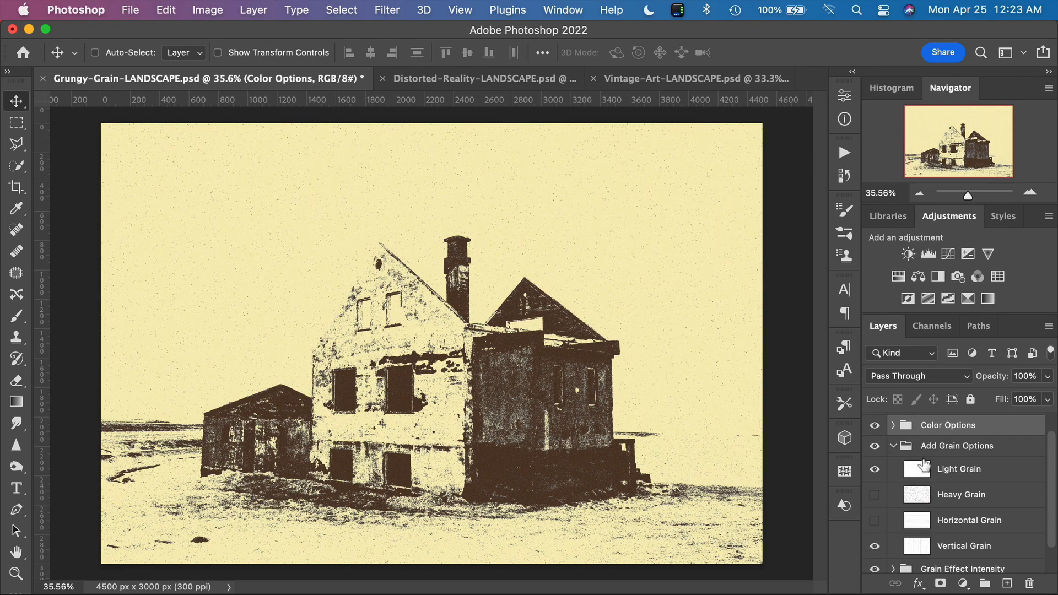
click(927, 467)
click(927, 377)
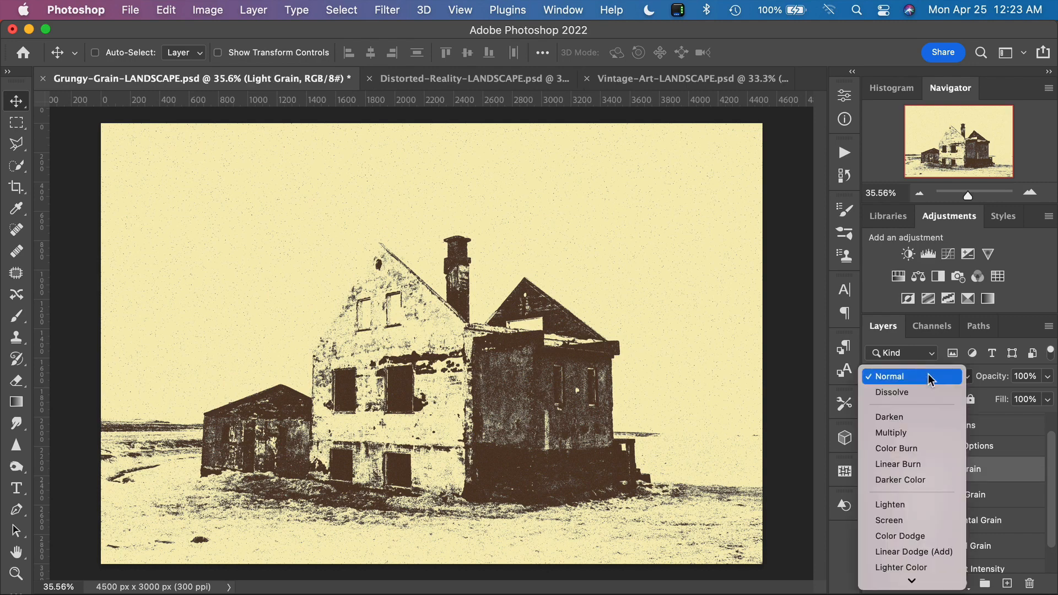
click(918, 433)
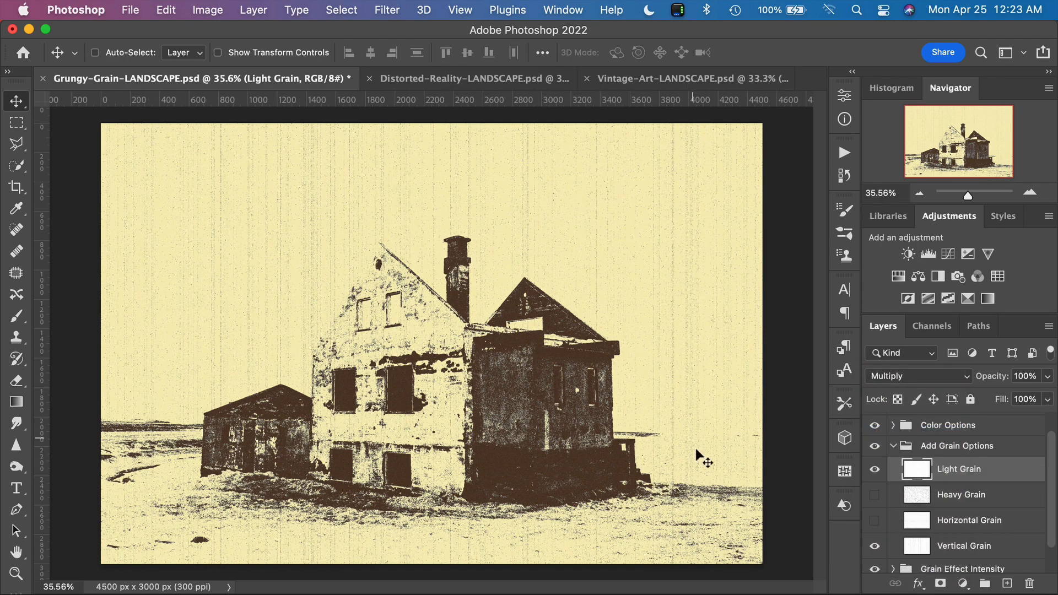
click(894, 448)
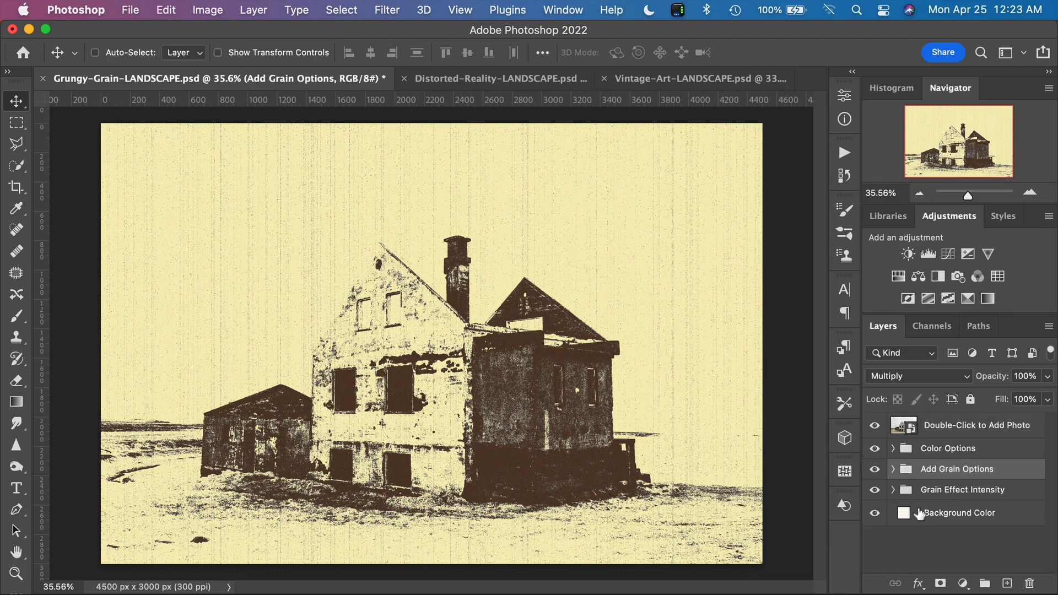
In the Grain Effect Intensity group, hide Normal Intensity and show Light Intensity.
click(894, 489)
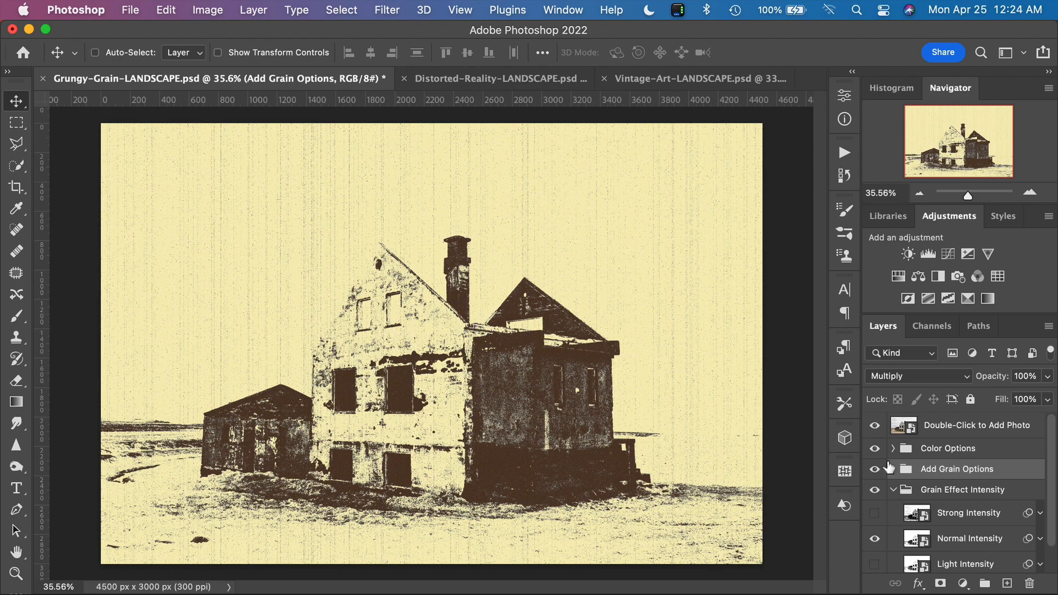
scroll(966, 518, down, 2)
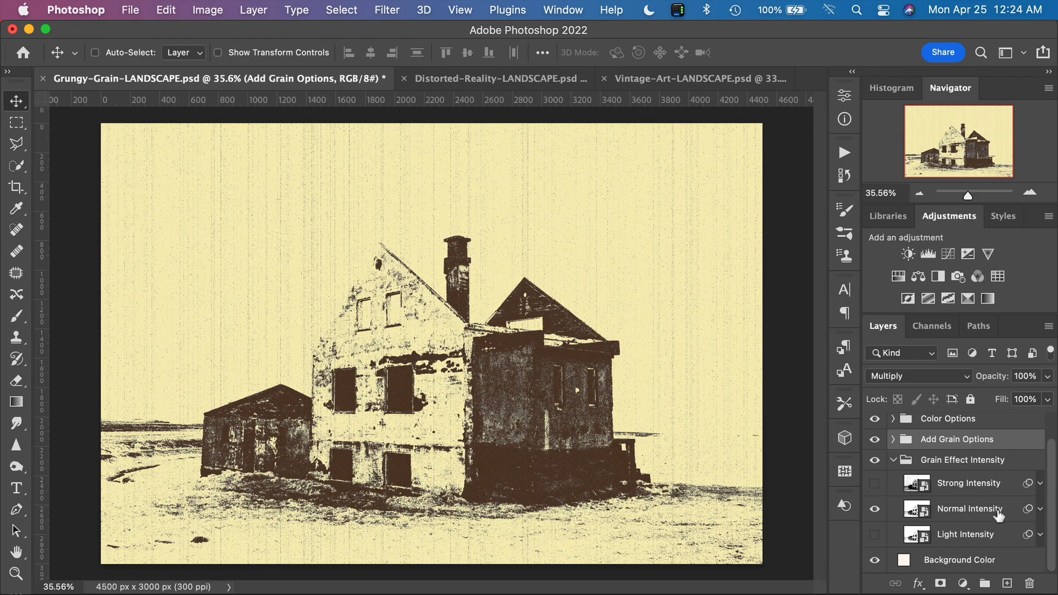
click(875, 509)
click(875, 534)
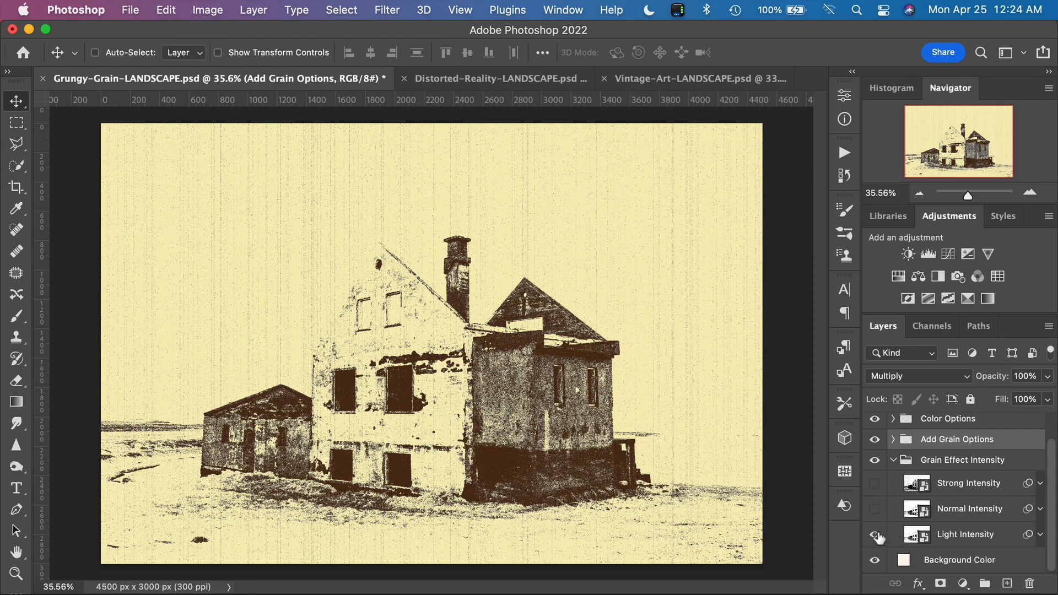
Show the Normal Intensity and Strong Intensity layers on top of Light Intensity.
click(876, 509)
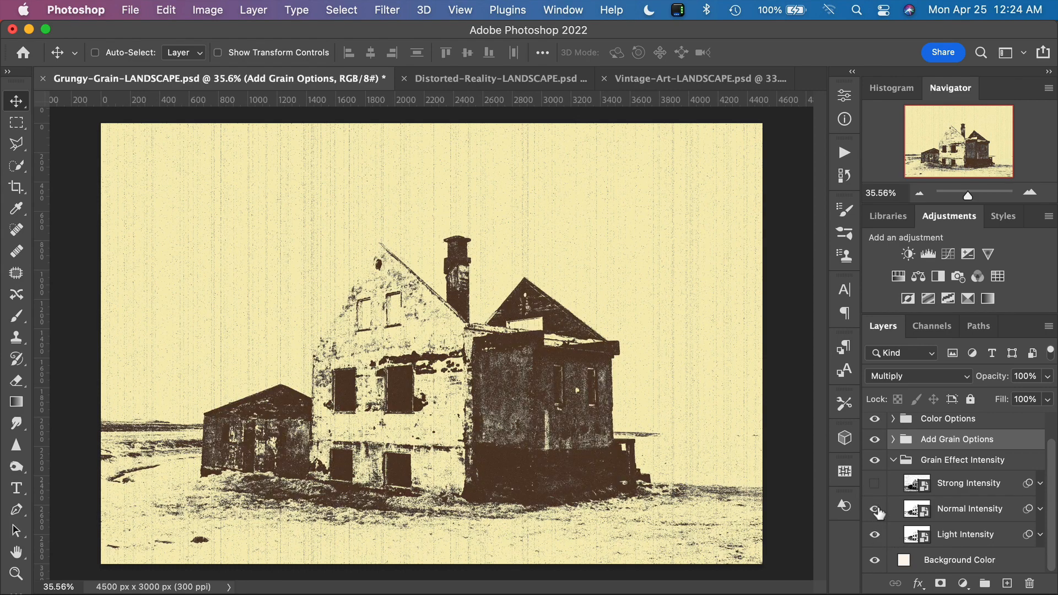
click(876, 510)
click(875, 484)
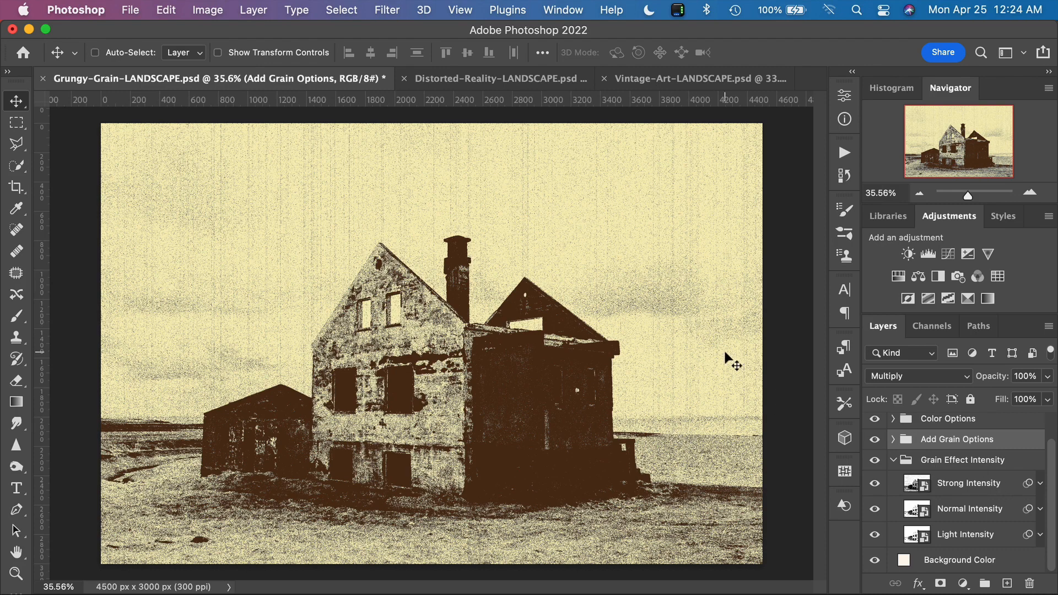
Set the Background Color fill layer to orange (ffa749) and hide the Color Options group.
double_click(906, 561)
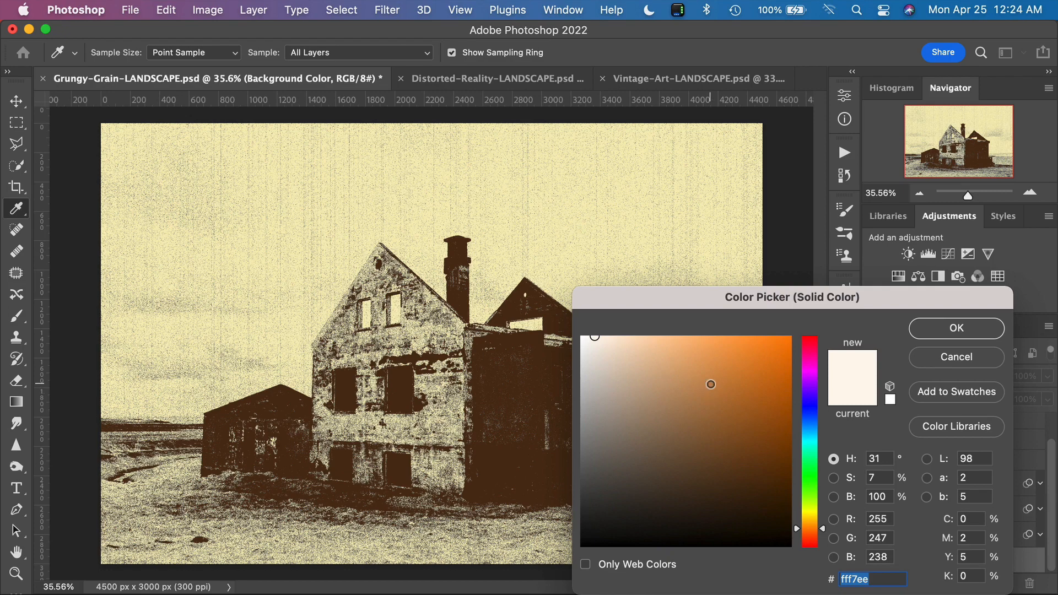
drag(712, 388, 732, 337)
click(916, 338)
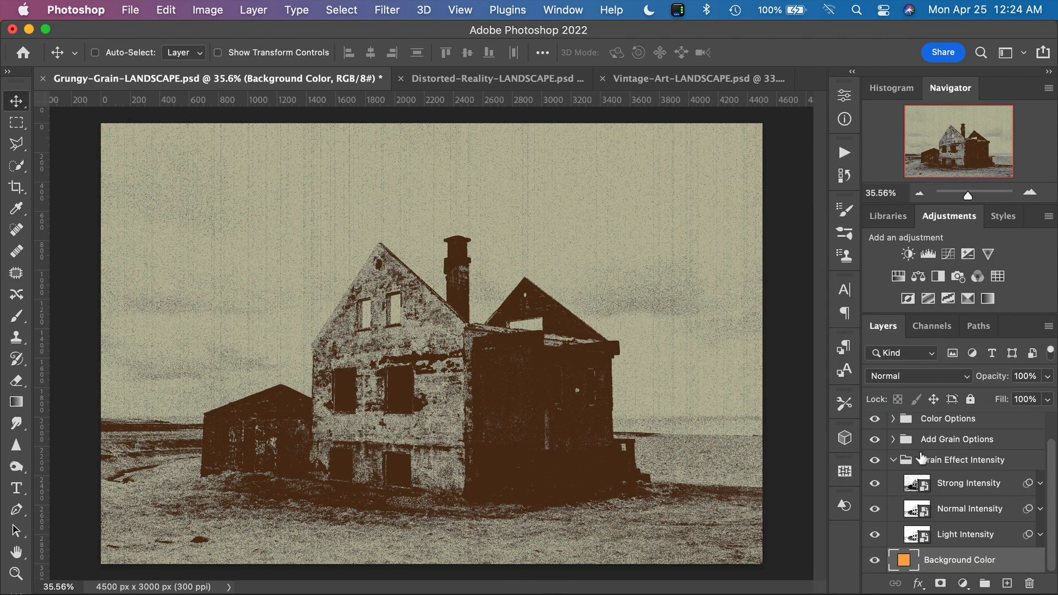
scroll(922, 459, up, 1)
click(876, 432)
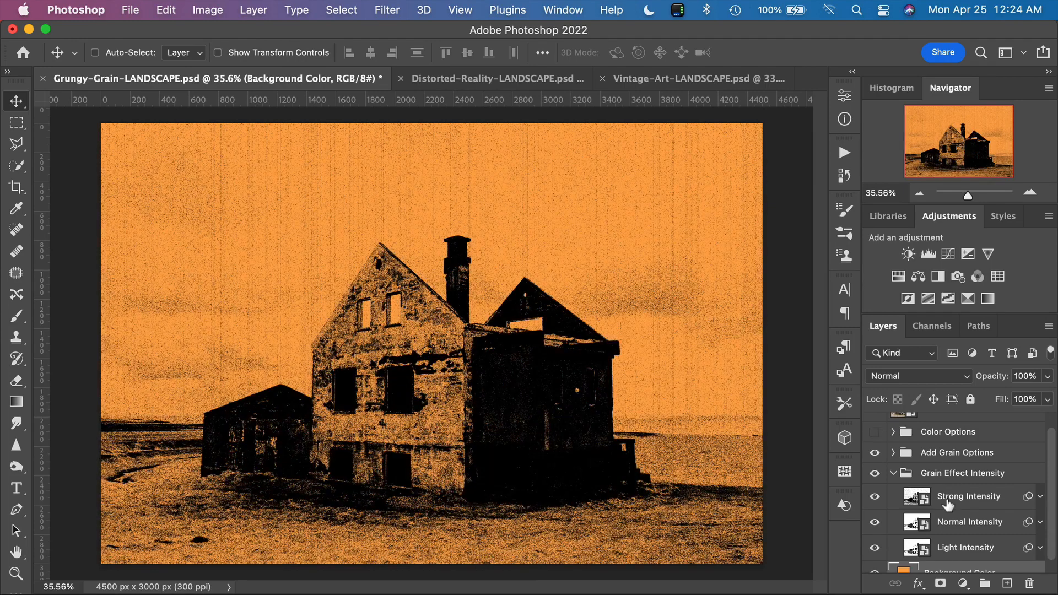
Try light blue (49b4ff) as the Background Color fill and discard the change.
scroll(944, 503, down, 1)
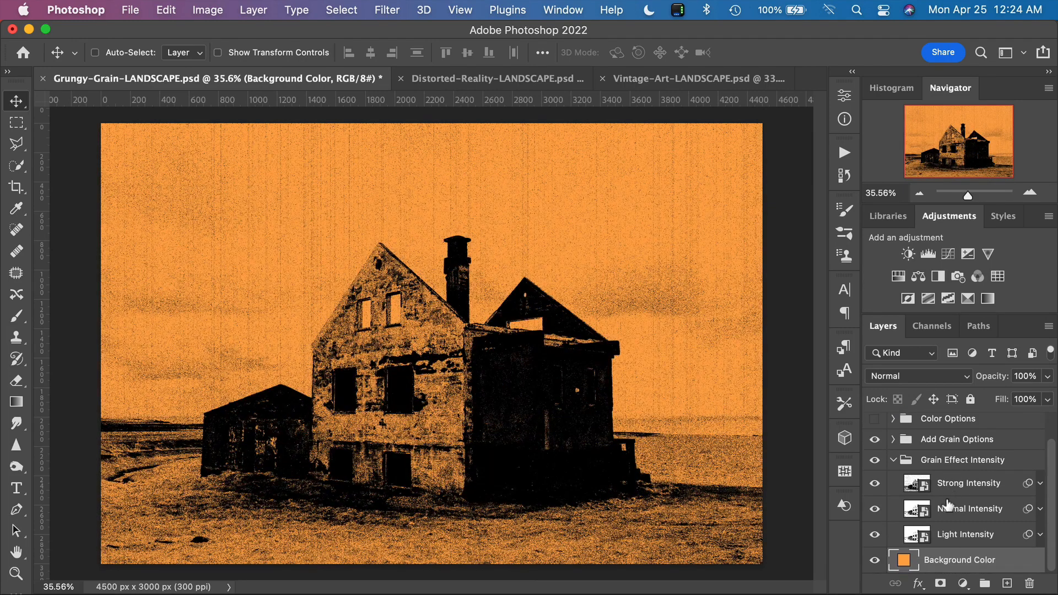
double_click(902, 562)
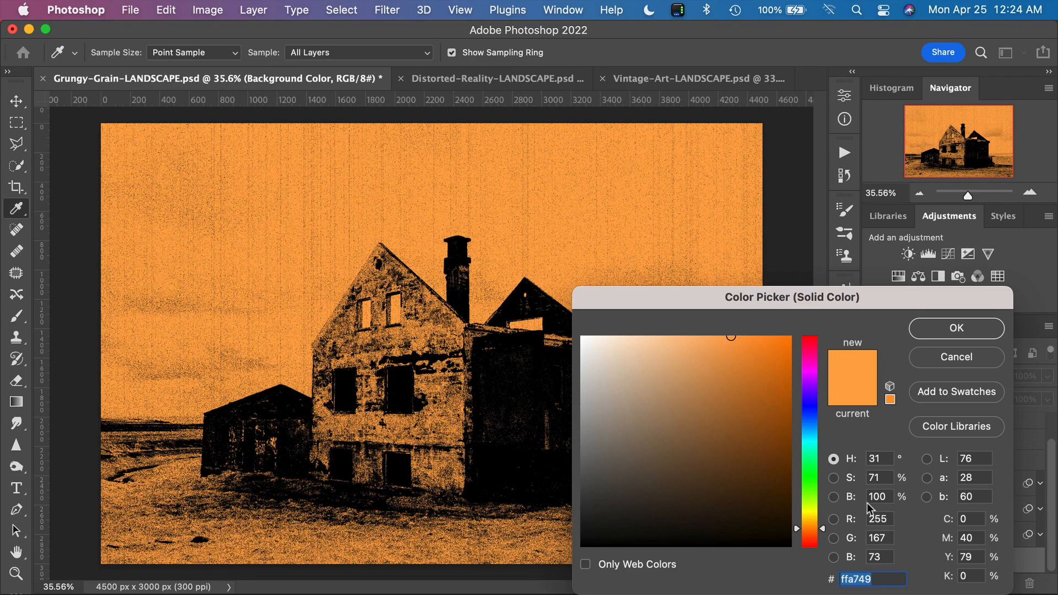
click(809, 420)
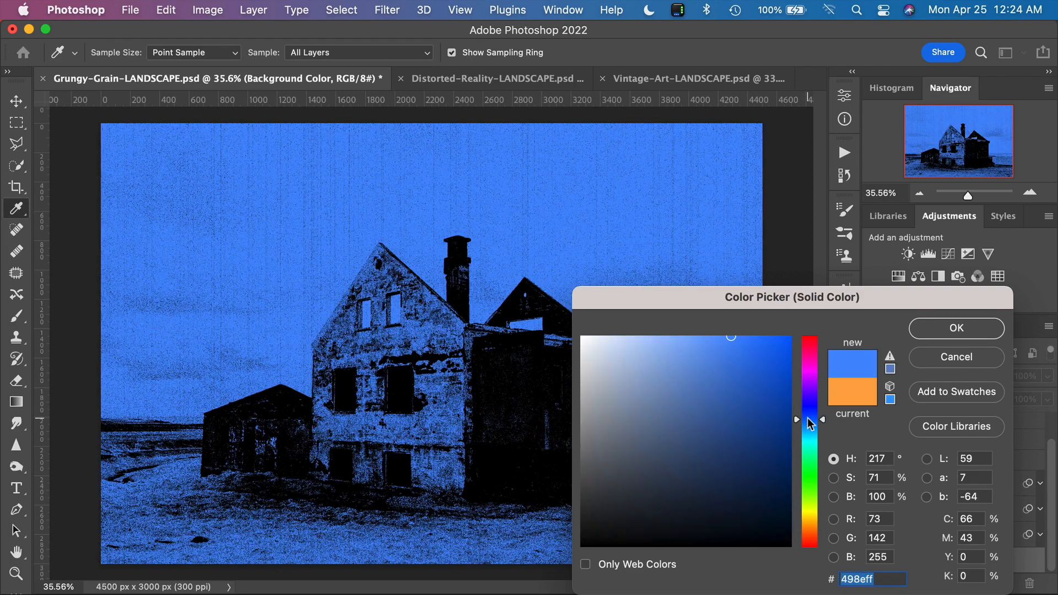
mouse_move(810, 424)
mouse_down()
mouse_move(810, 461)
mouse_move(810, 416)
mouse_move(811, 427)
mouse_up()
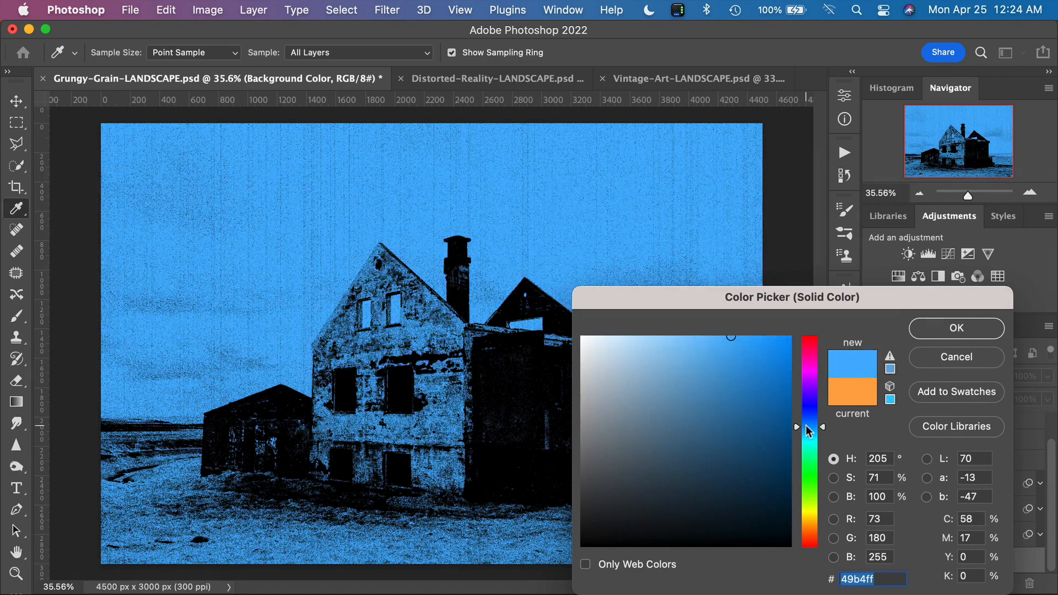
click(928, 365)
Show the Color Options group over the orange background.
scroll(911, 486, up, 1)
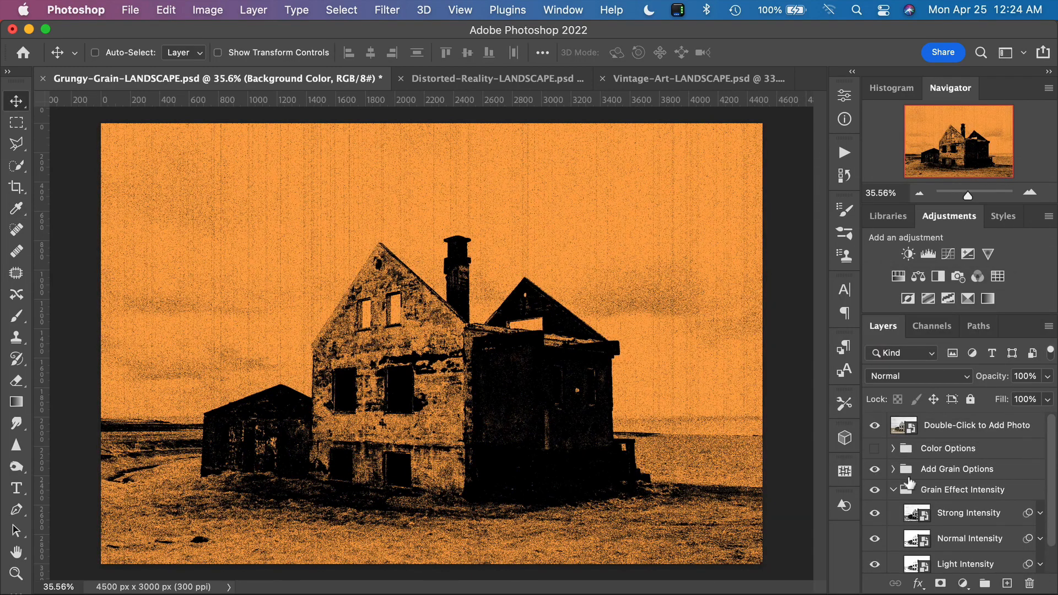
click(875, 448)
scroll(924, 496, down, 1)
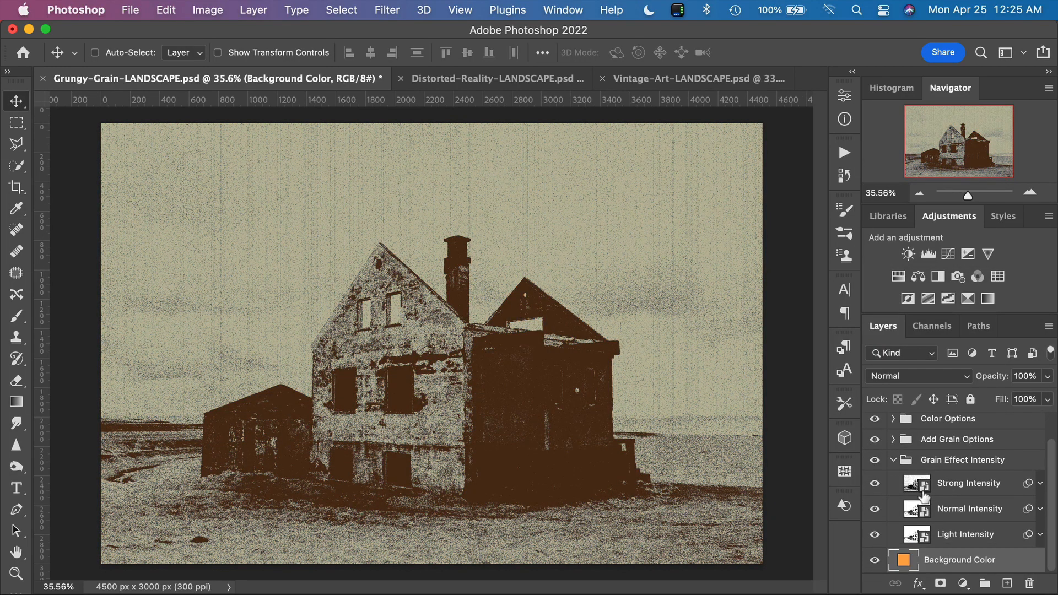